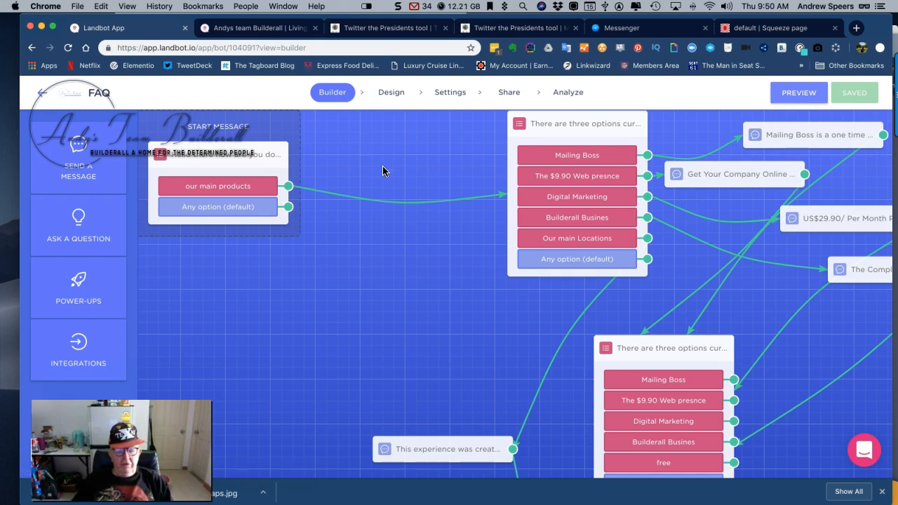
Examine the FAQ chatbot flow from the start message down to the data center locations and contact questions
scroll(327, 312, down, 1)
scroll(327, 312, up, 1)
scroll(328, 312, down, 10)
scroll(328, 312, right, 6)
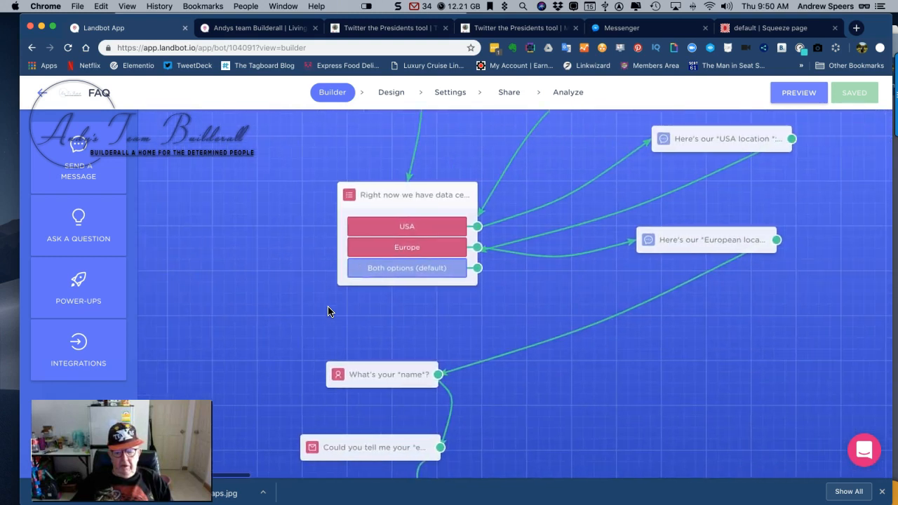
scroll(328, 311, left, 8)
scroll(327, 311, up, 10)
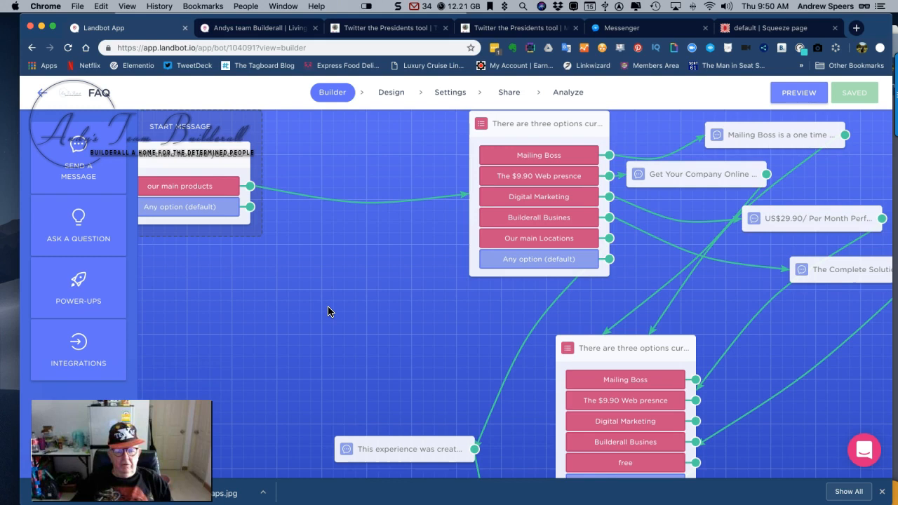
scroll(328, 311, left, 2)
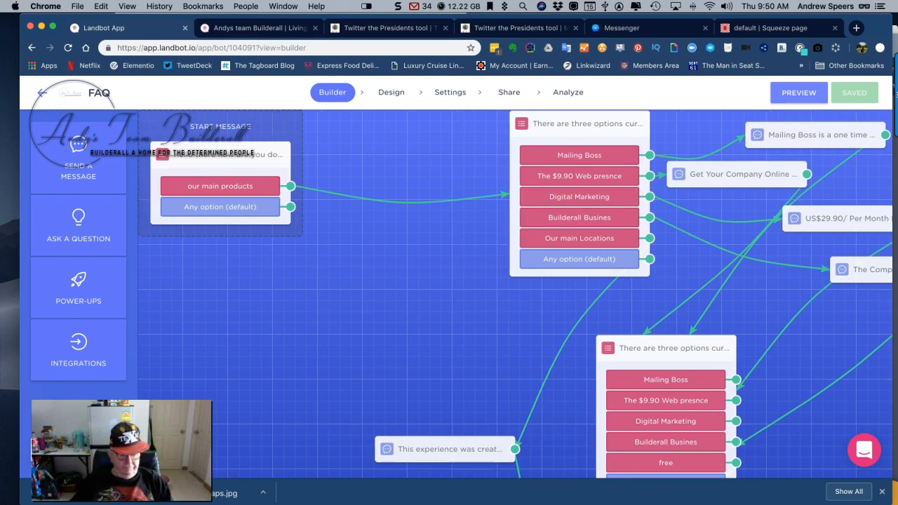
Preview the FAQ chatbot and follow the choices our main products, Mailing Boss and Builderall Busines
click(798, 94)
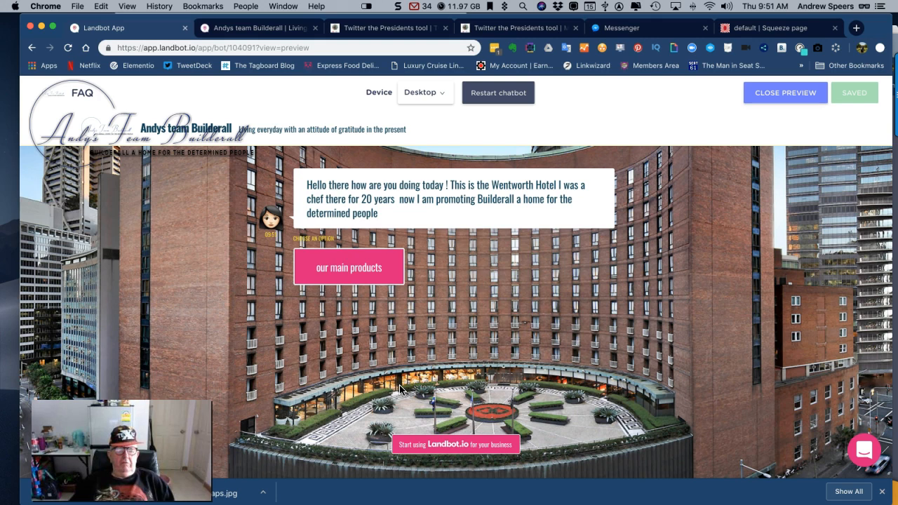
click(331, 271)
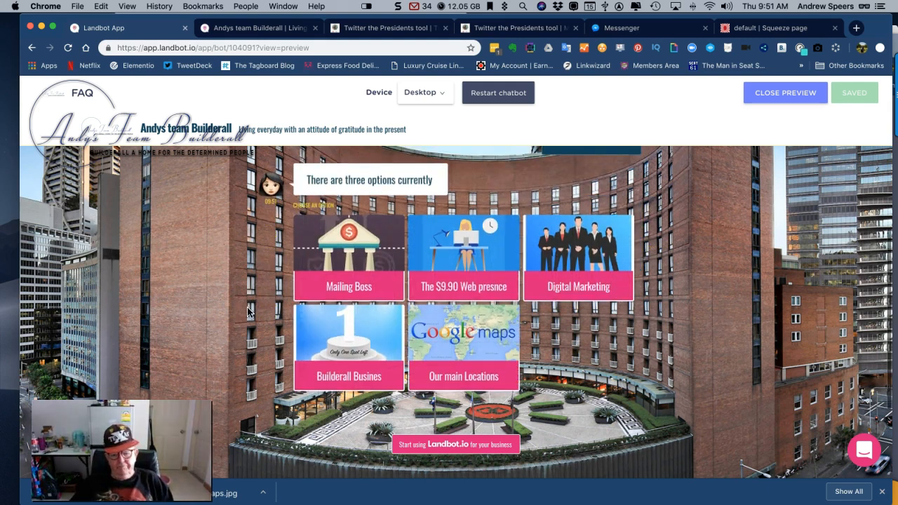
click(338, 267)
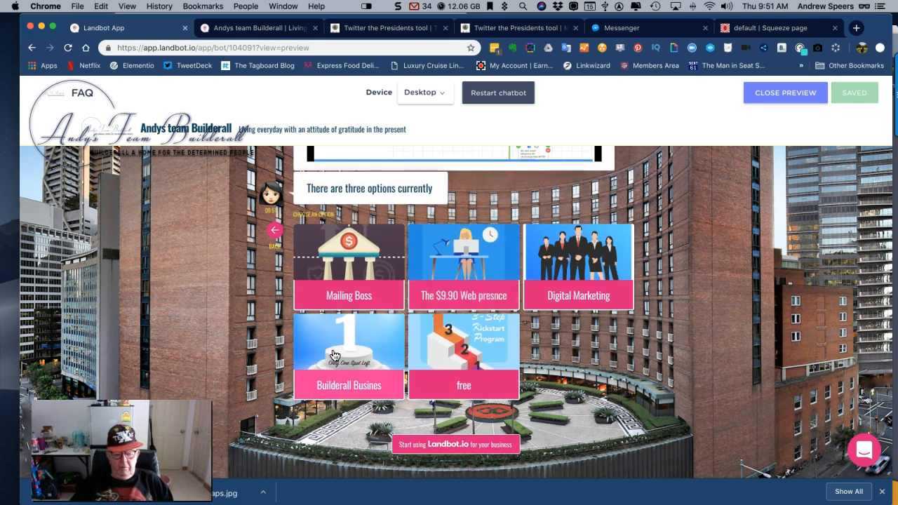
click(334, 355)
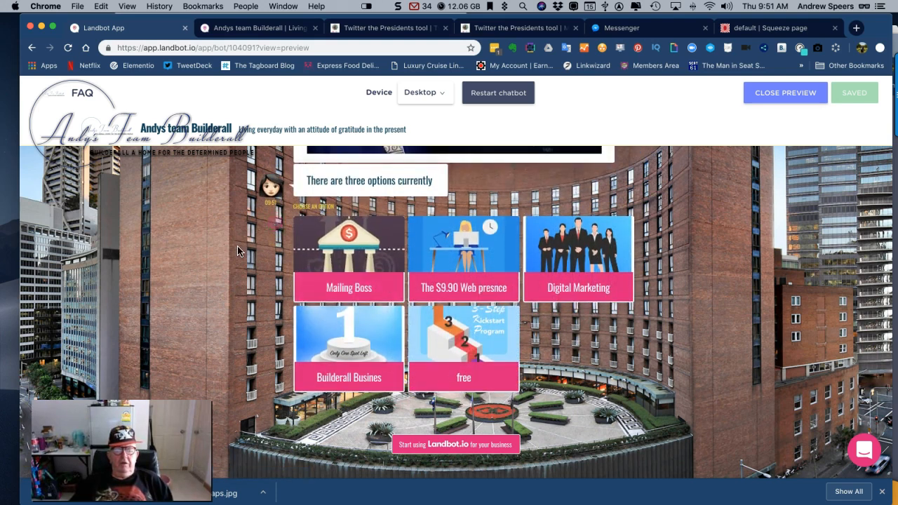
scroll(237, 249, up, 4)
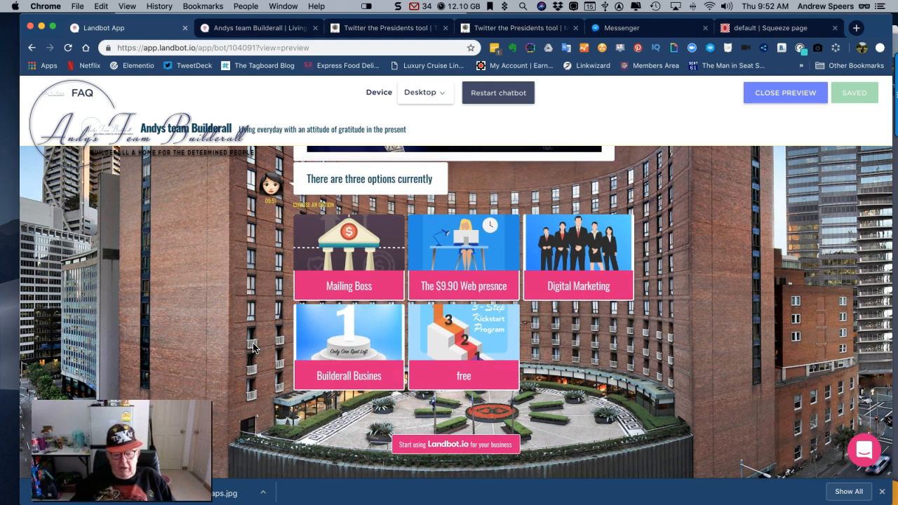
Continue the chatbot conversation with free, USA and Europe, and close the preview at the name question
click(471, 360)
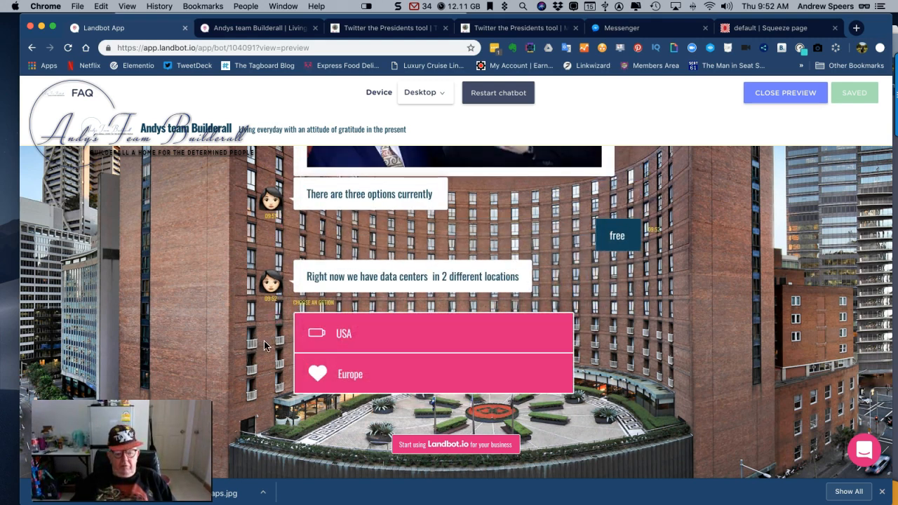
click(394, 338)
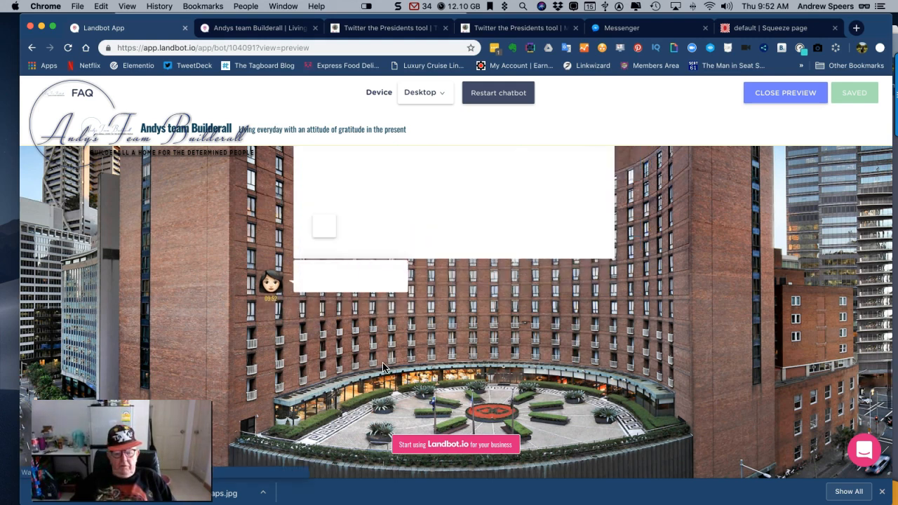
click(383, 364)
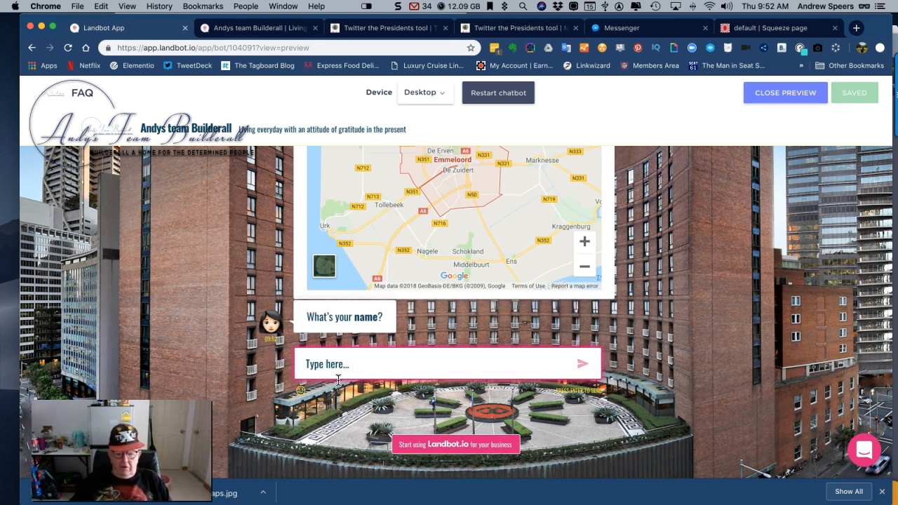
click(779, 96)
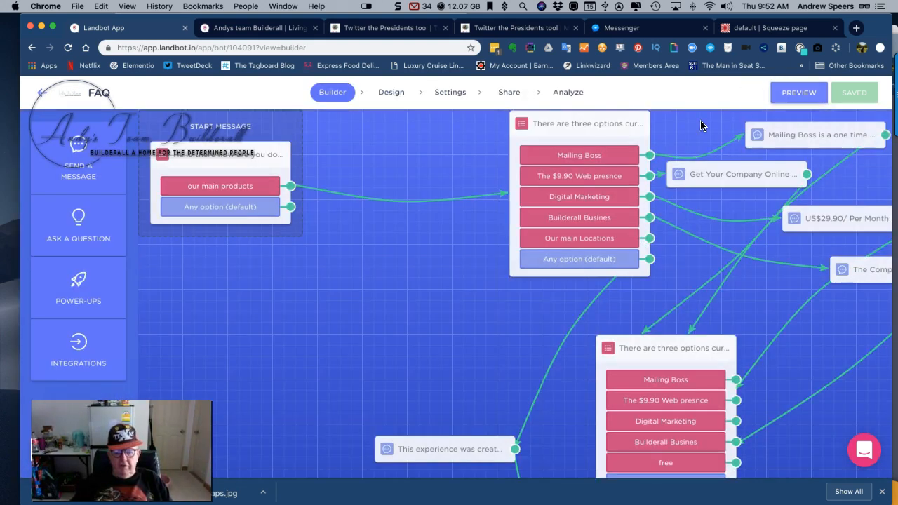
scroll(474, 278, right, 1)
scroll(472, 278, right, 3)
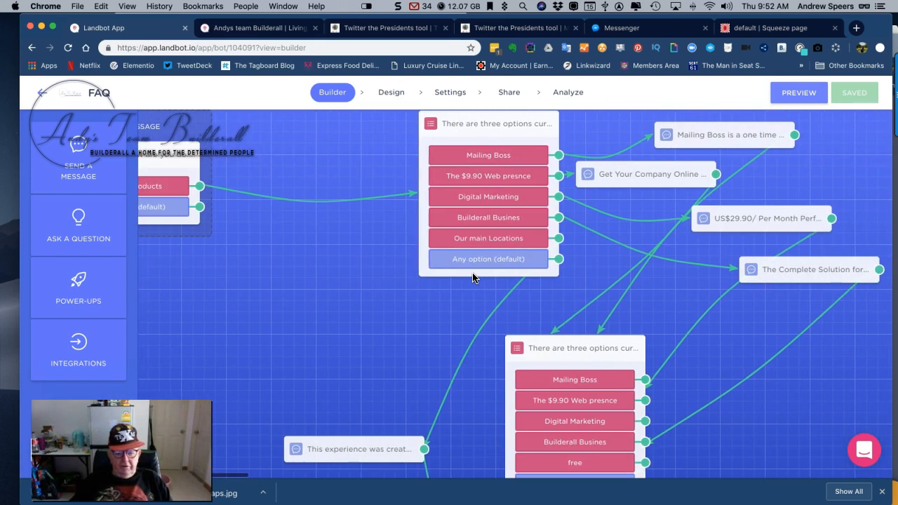
scroll(237, 241, left, 4)
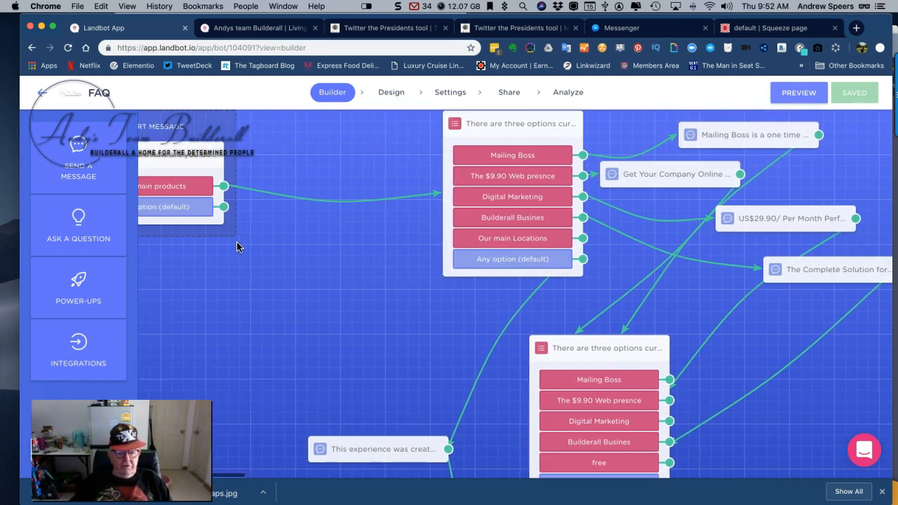
Browse the chatbot's design templates and try the Event template, declining to overwrite the custom CSS styles
click(392, 93)
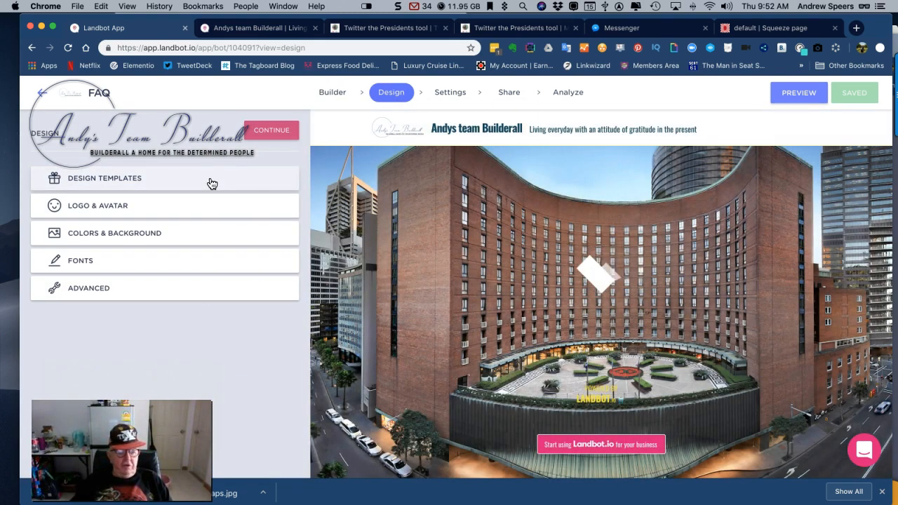
click(161, 184)
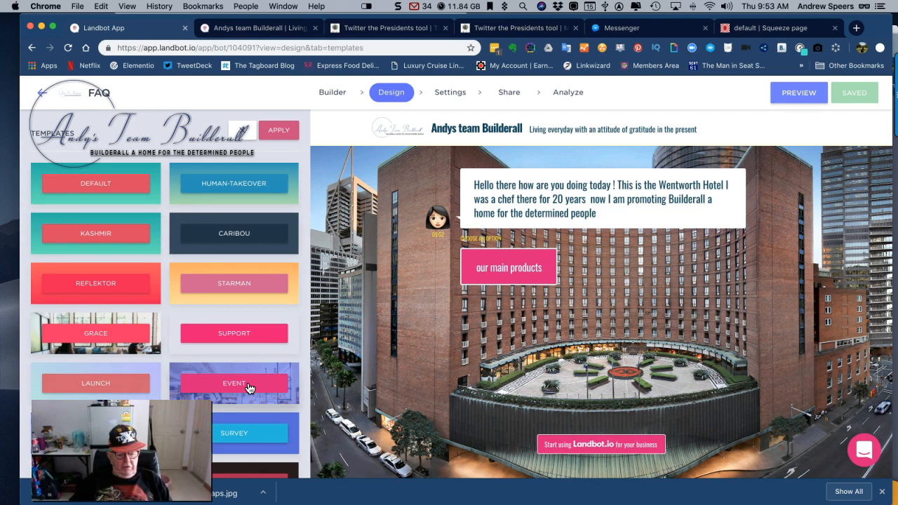
click(248, 387)
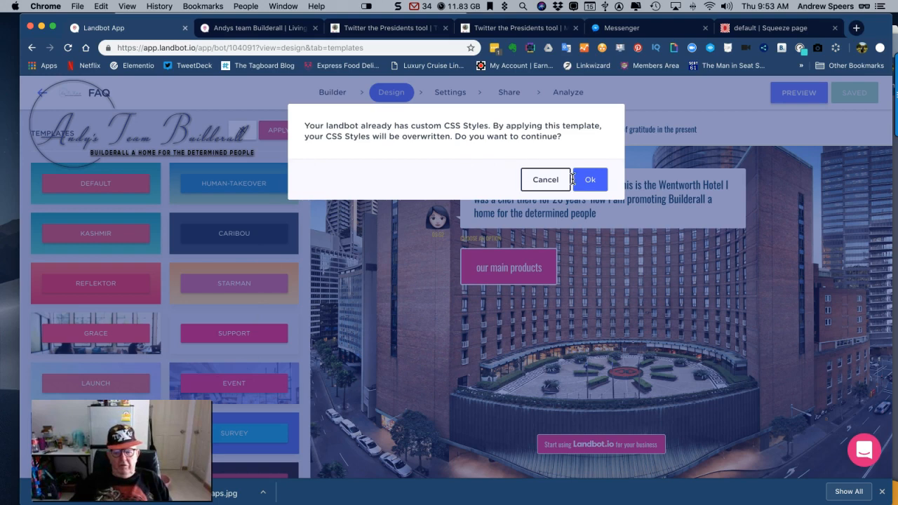
click(545, 180)
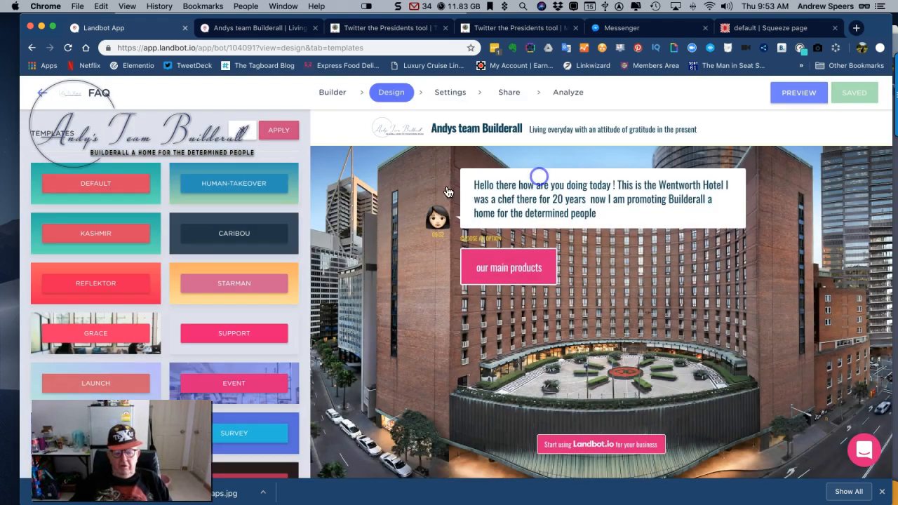
scroll(235, 229, down, 3)
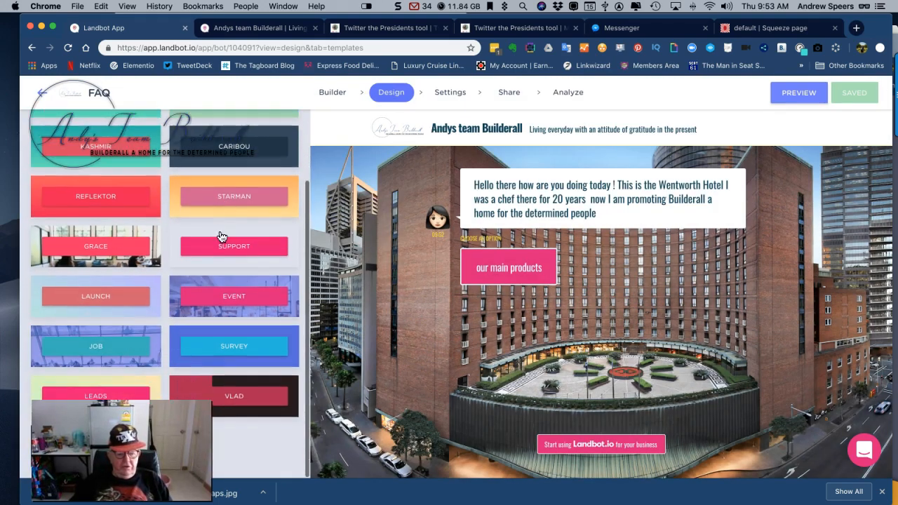
scroll(209, 287, up, 3)
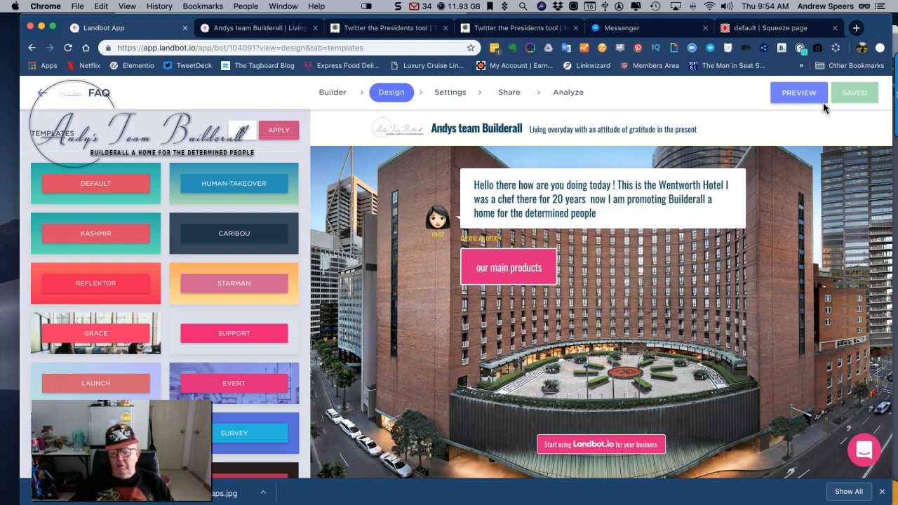
Save the bot from its preview and return to the flow builder
click(801, 93)
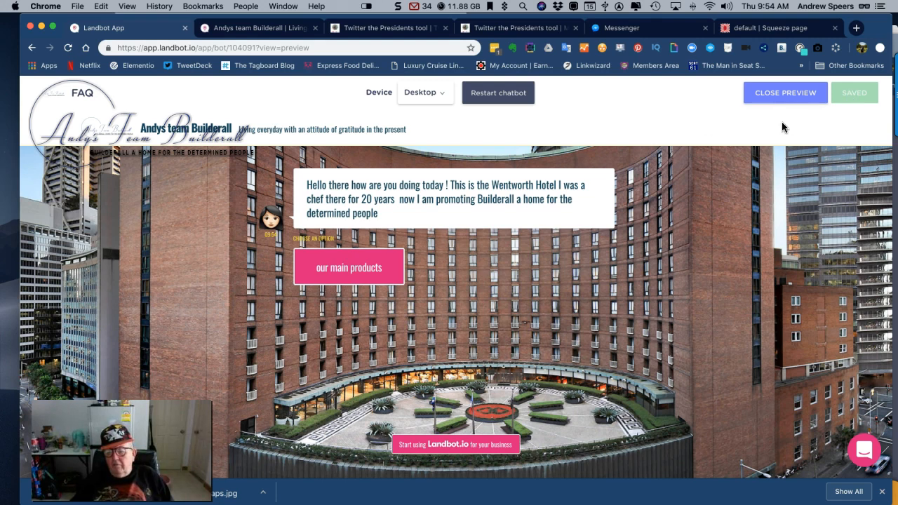
click(857, 95)
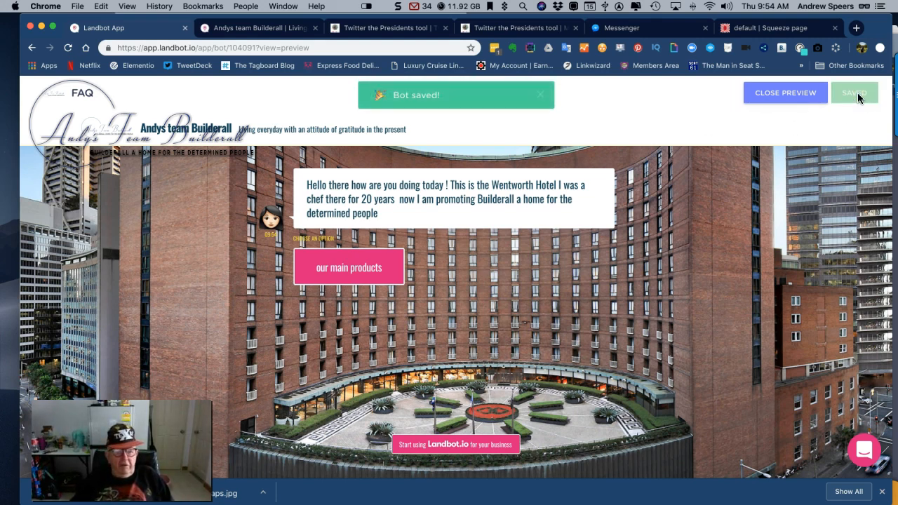
click(768, 96)
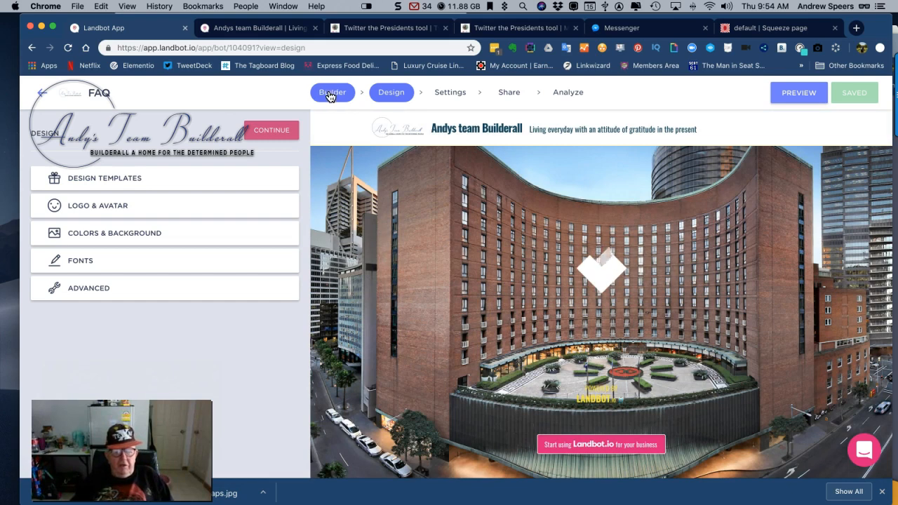
click(330, 94)
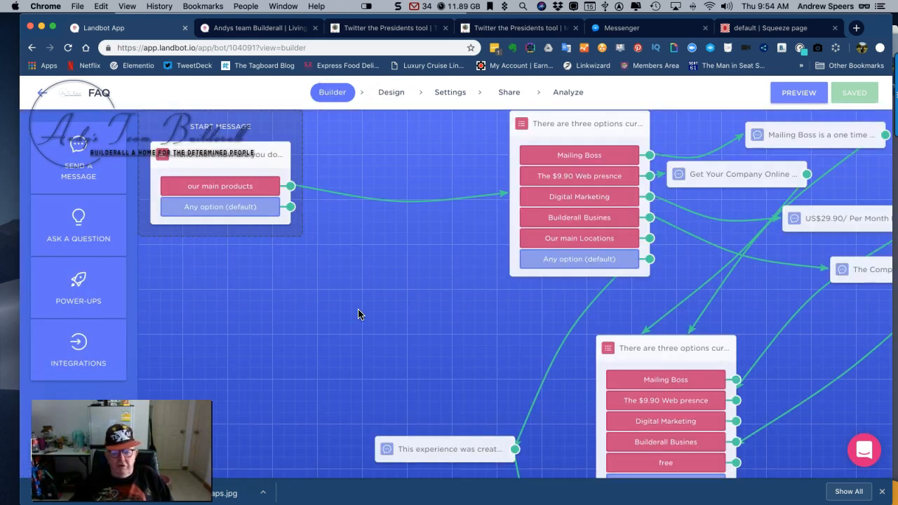
Open the start message, enlarge its text box to show the whole greeting, and apply the block
scroll(359, 315, right, 2)
scroll(356, 314, right, 1)
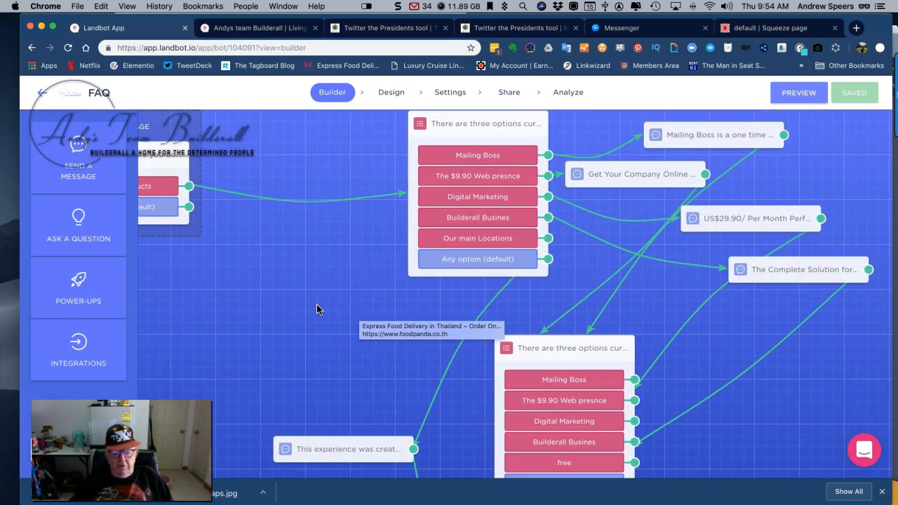
scroll(295, 309, left, 2)
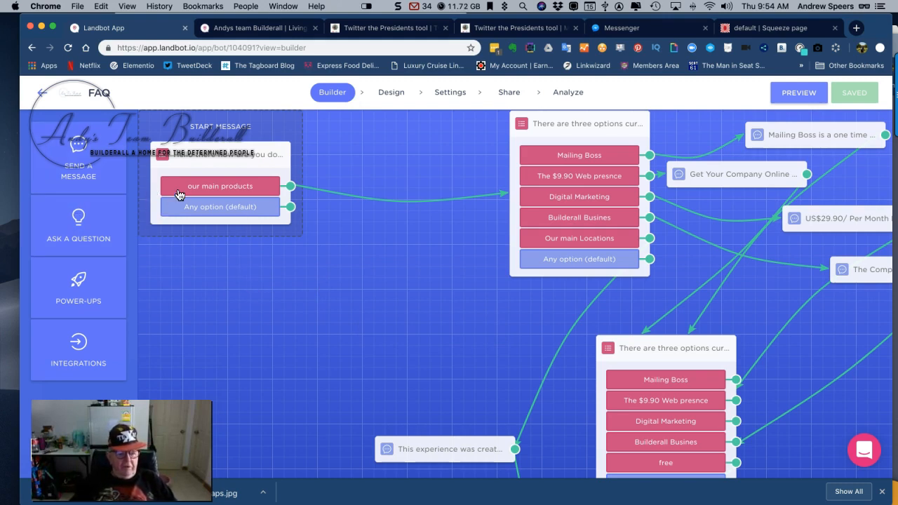
click(217, 188)
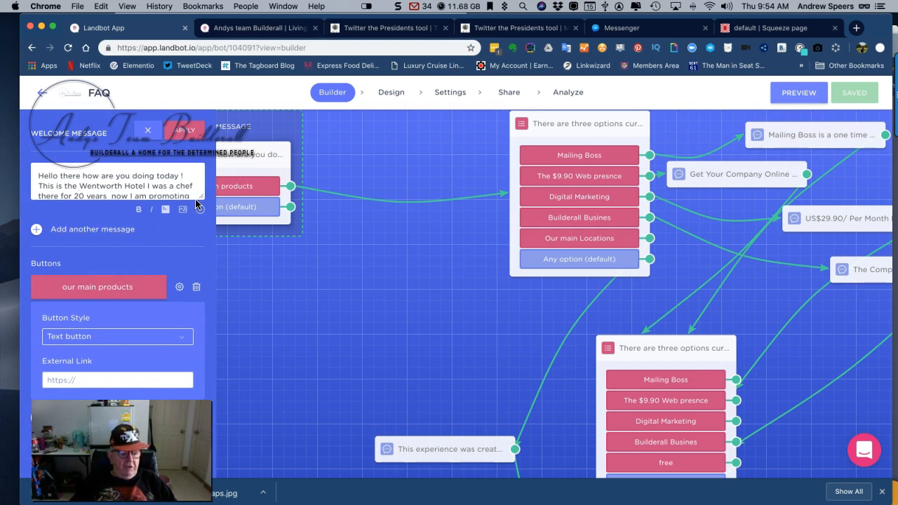
drag(201, 200, 197, 225)
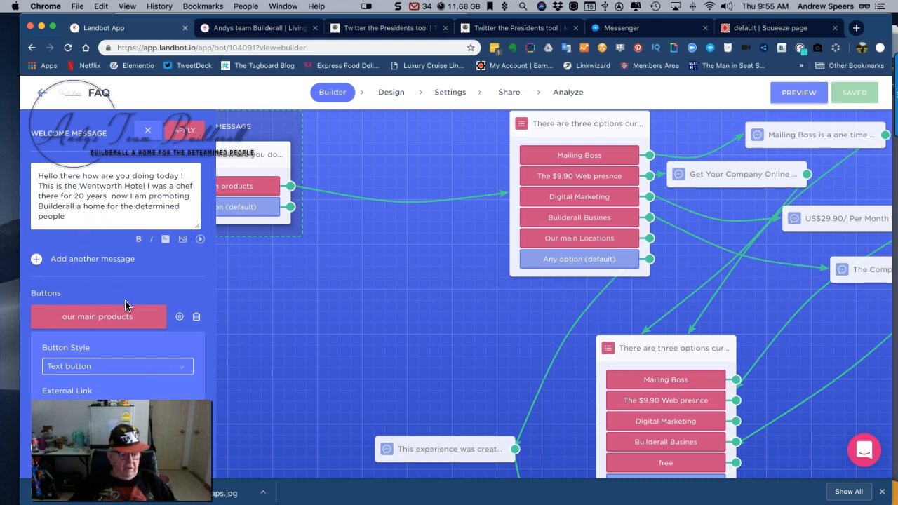
click(184, 130)
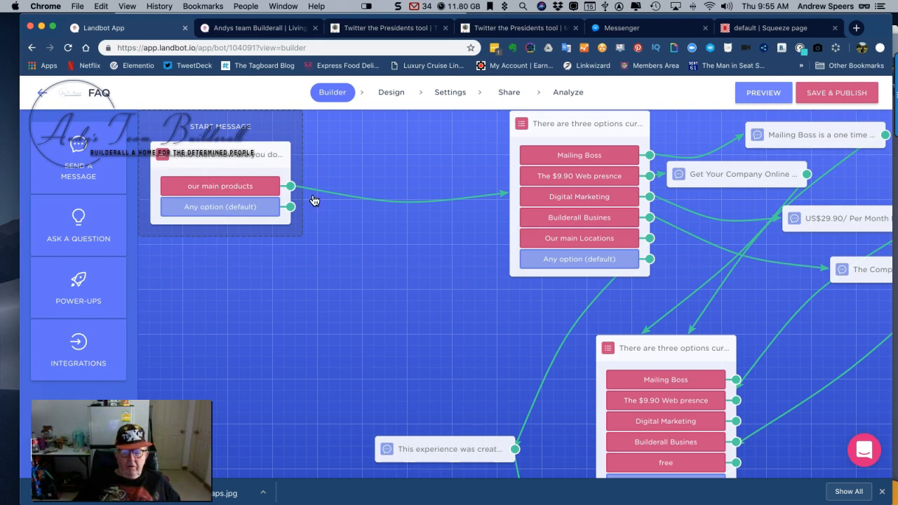
Move the product options block closer to the start message, and check the Mailing Boss button's style choices, keeping Image and applying the block
drag(591, 126, 506, 149)
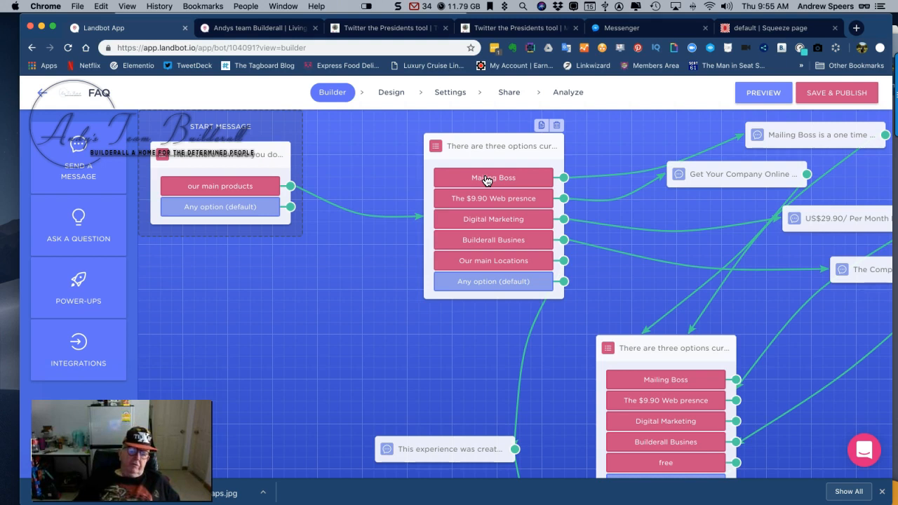
click(487, 179)
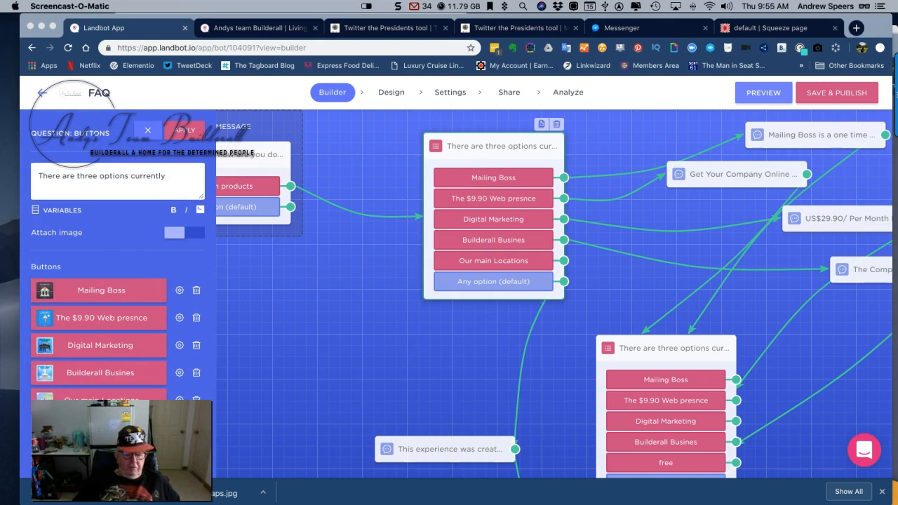
drag(121, 450, 351, 421)
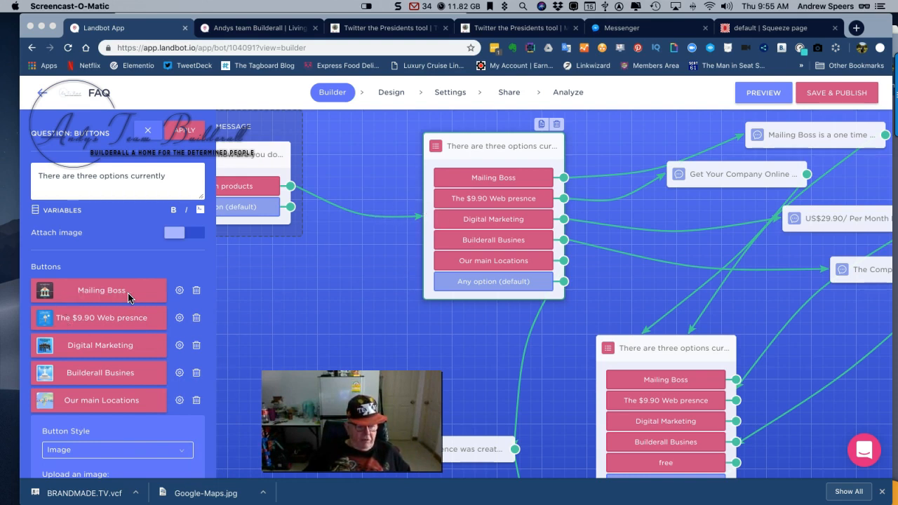
click(180, 292)
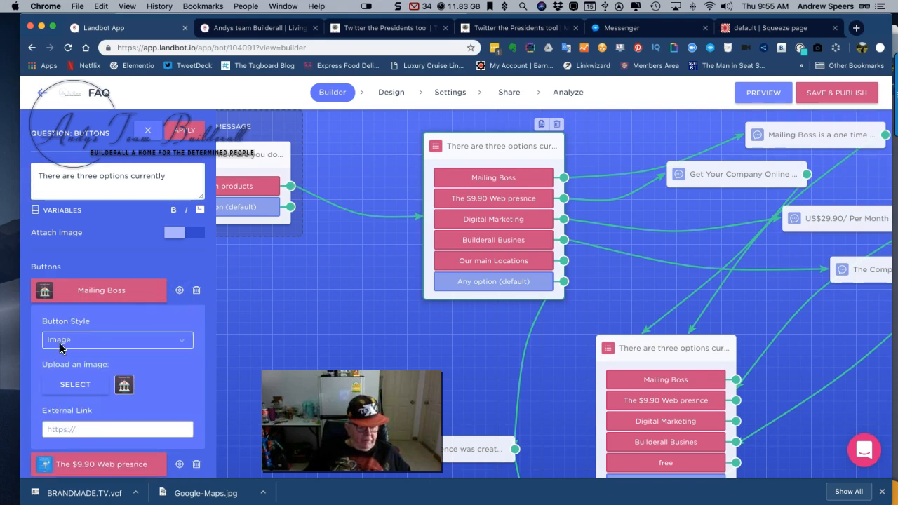
scroll(57, 345, down, 1)
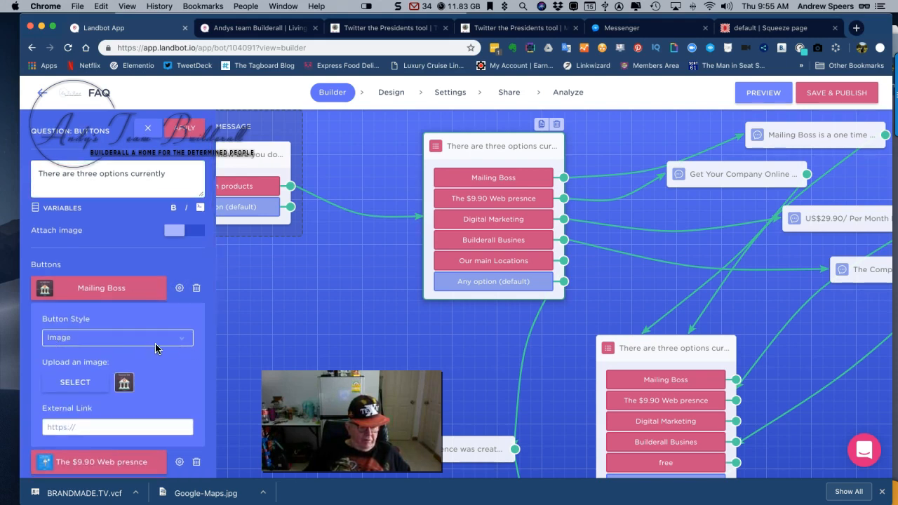
click(182, 340)
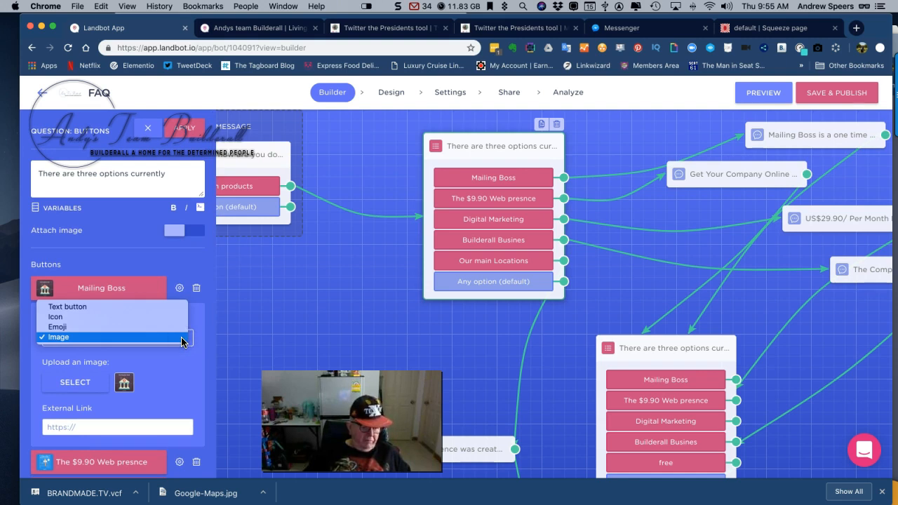
click(181, 338)
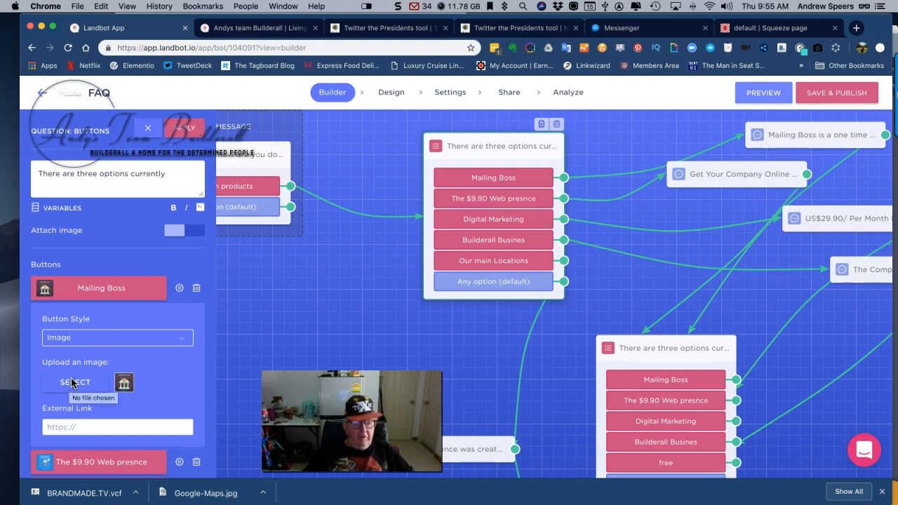
click(185, 133)
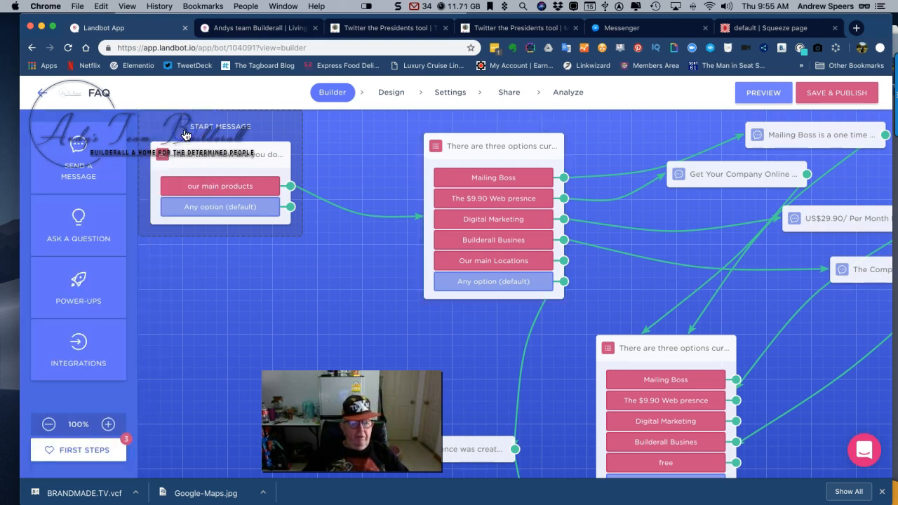
View the image settings of the Builderall Busines and Digital Marketing buttons in the product options block, and apply the block
click(489, 240)
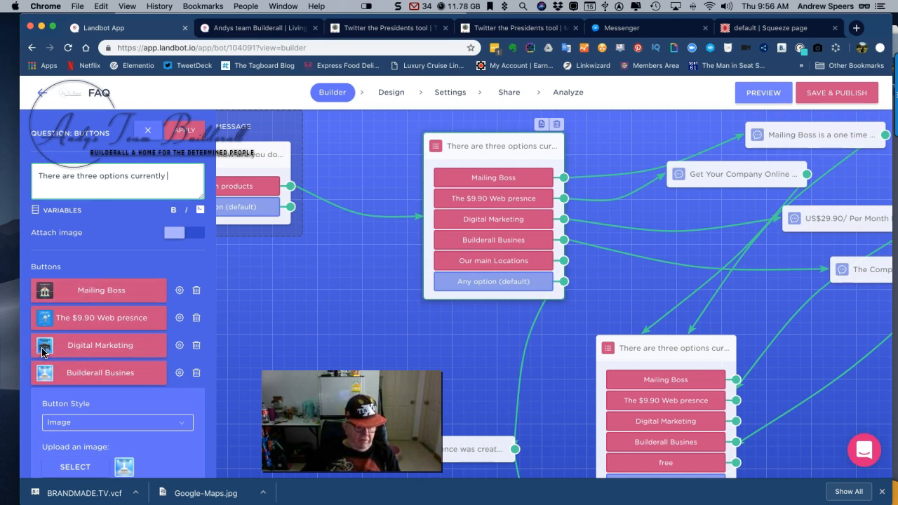
click(180, 346)
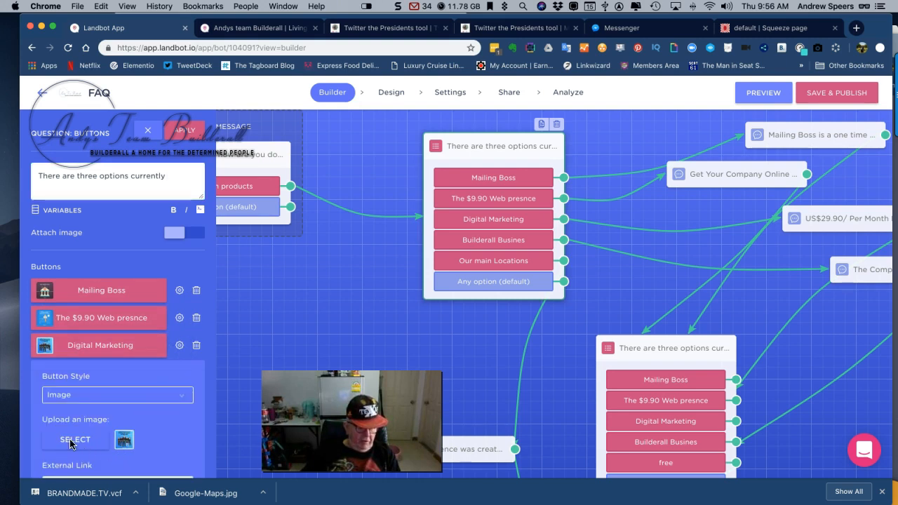
click(189, 134)
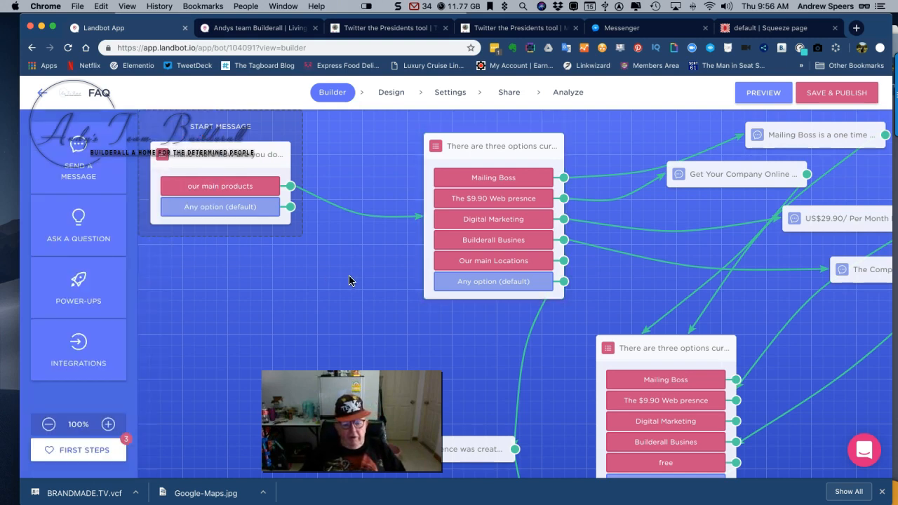
Open the Mailing Boss message to view its text and embedded YouTube video code, and apply the block
scroll(347, 280, down, 2)
scroll(348, 280, right, 5)
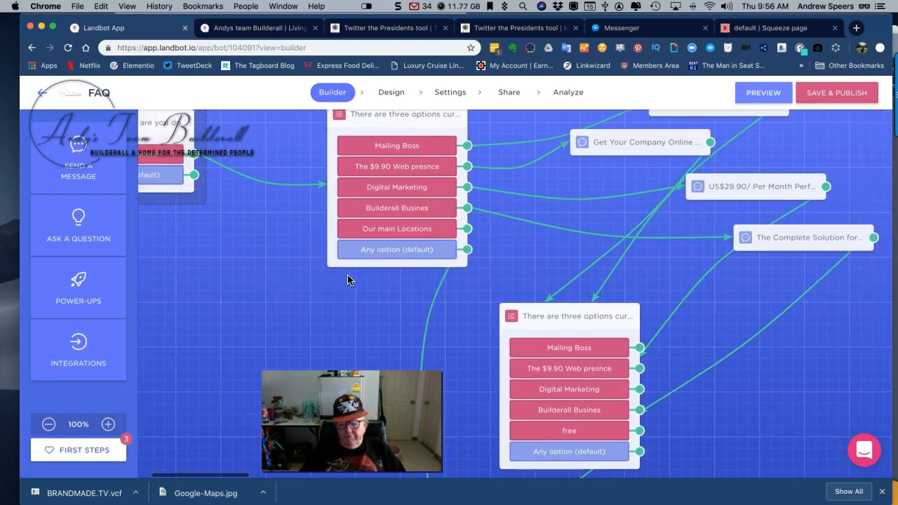
scroll(347, 280, up, 1)
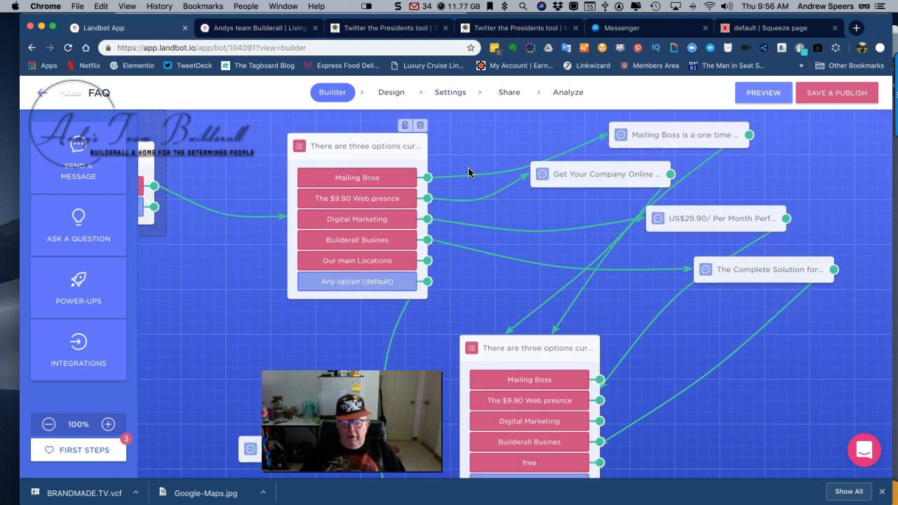
click(676, 138)
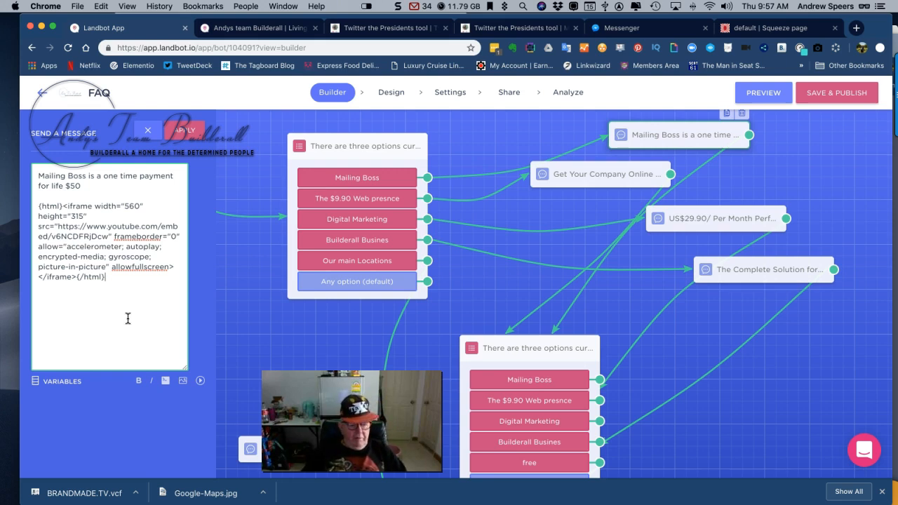
click(181, 131)
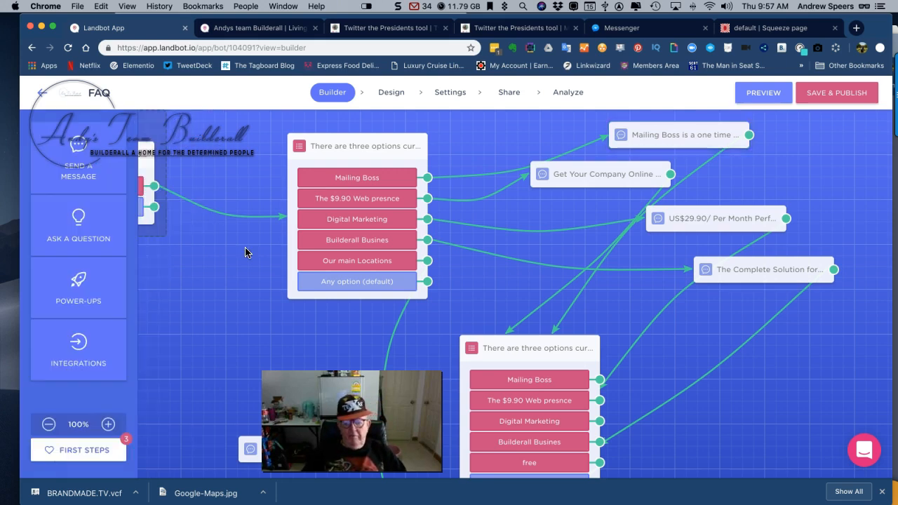
View the contents of the $9.90 website plan, US$29.90 digital marketing and Complete Solution messages, and leave the block editor
click(605, 179)
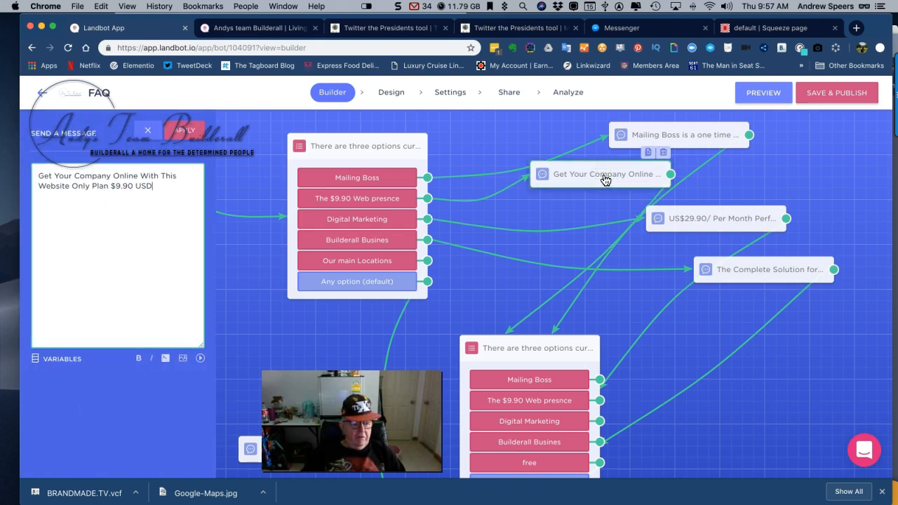
click(723, 221)
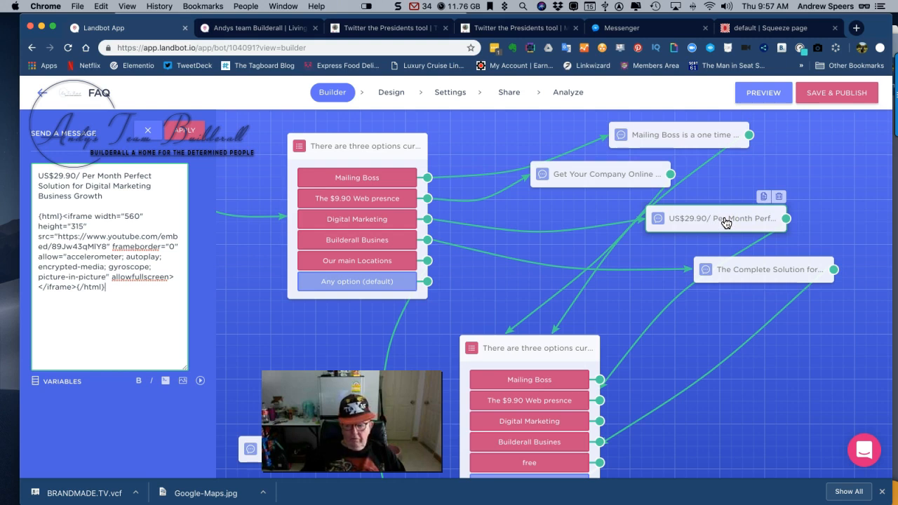
click(781, 271)
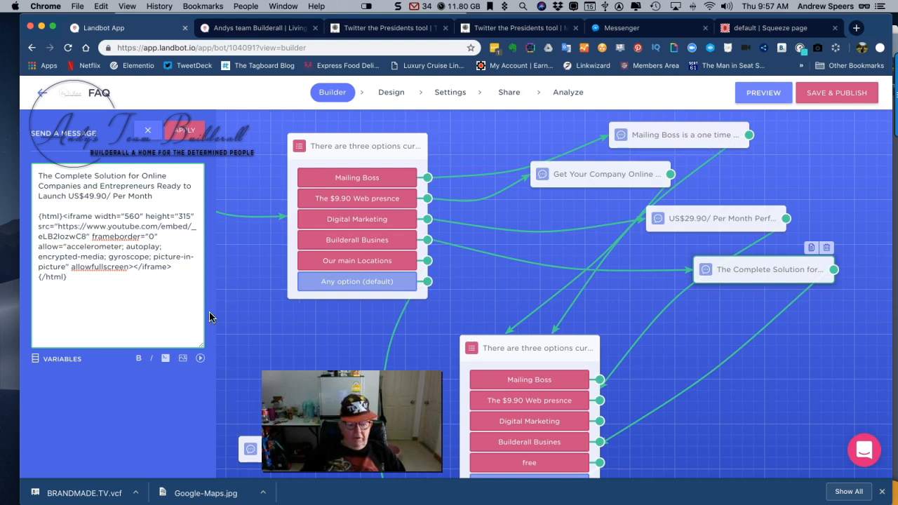
click(167, 130)
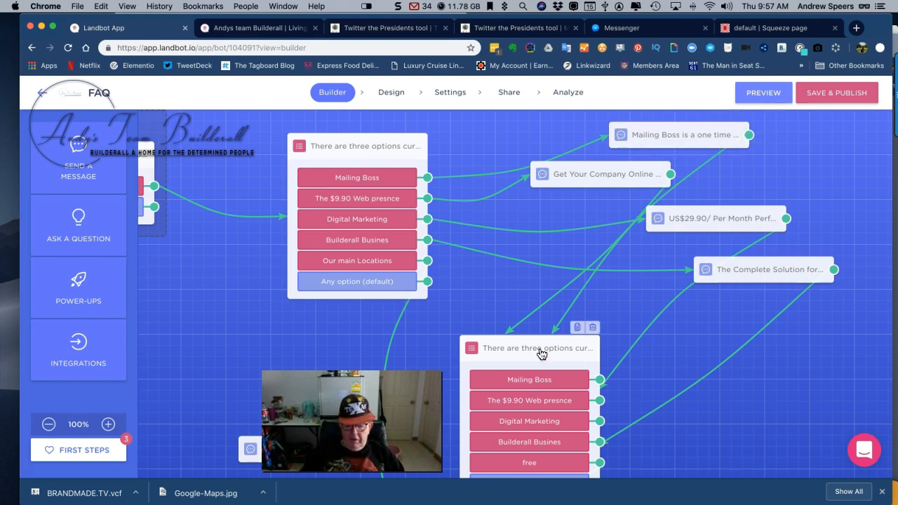
Move the second product options block slightly up, and examine the flow from it through the location messages to the contact questions
drag(518, 352, 510, 321)
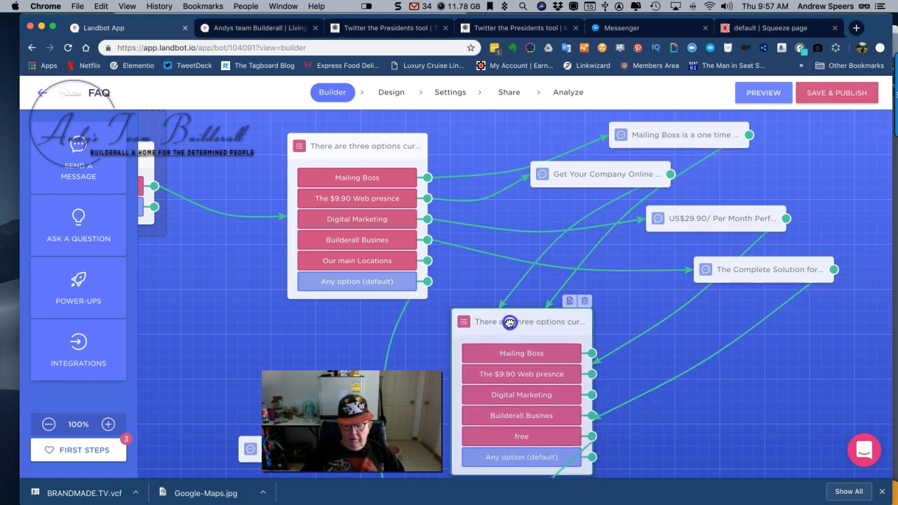
scroll(250, 320, down, 5)
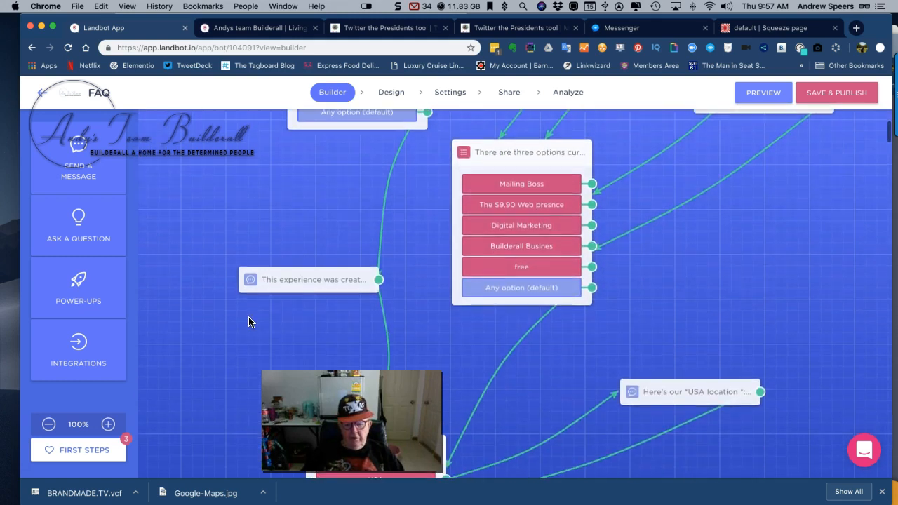
scroll(249, 320, up, 2)
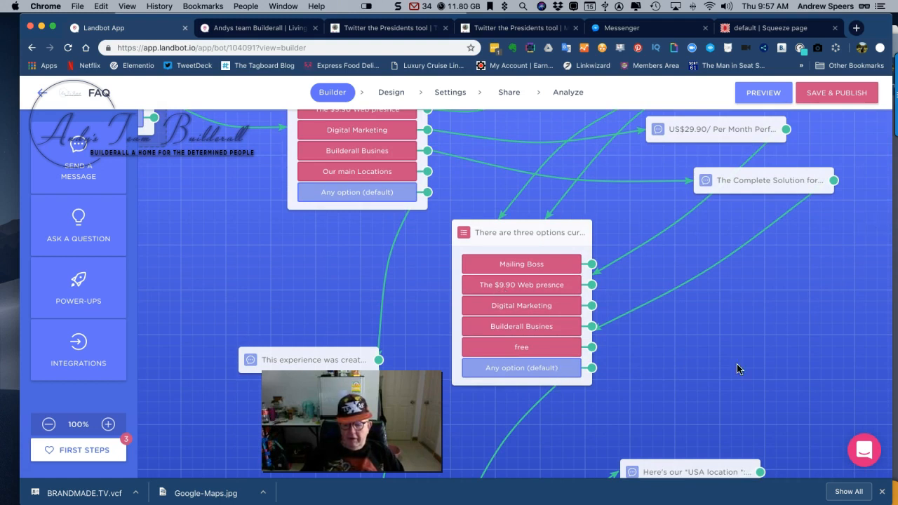
scroll(711, 370, down, 6)
scroll(711, 371, up, 3)
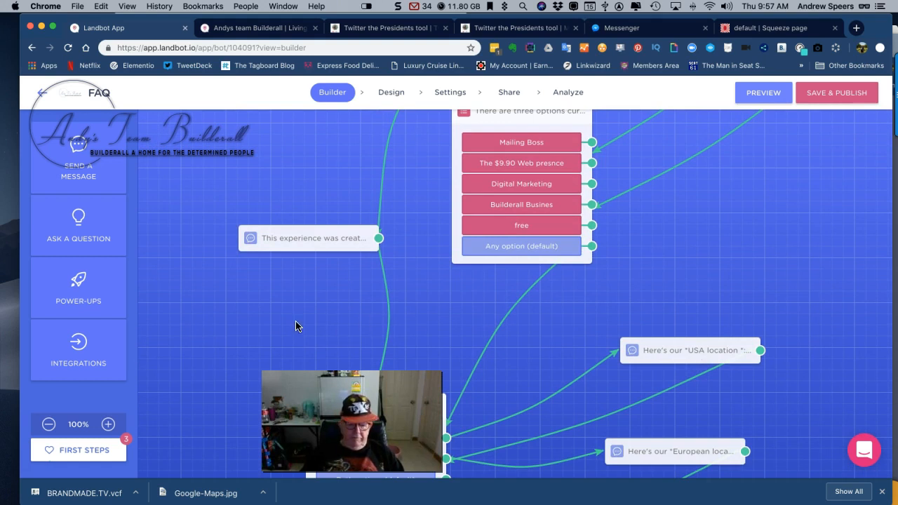
scroll(296, 321, up, 1)
scroll(296, 321, down, 4)
scroll(296, 323, down, 2)
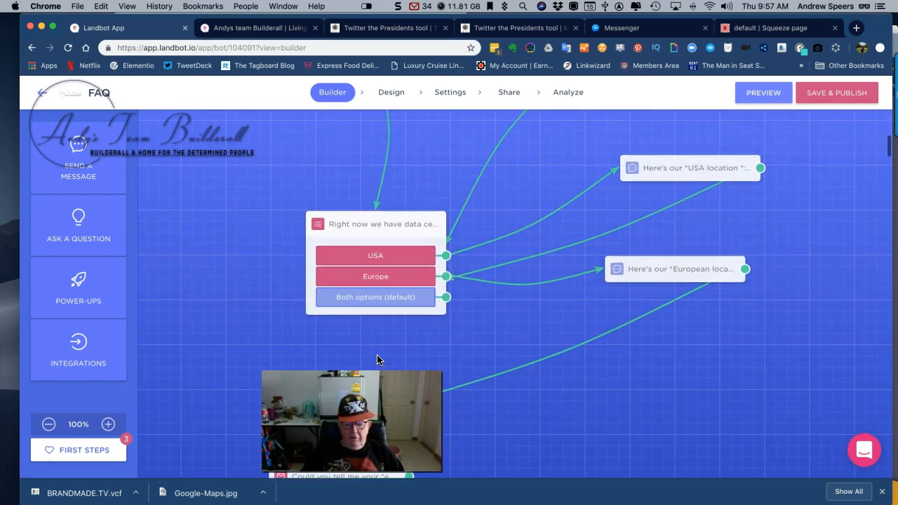
mouse_move(550, 357)
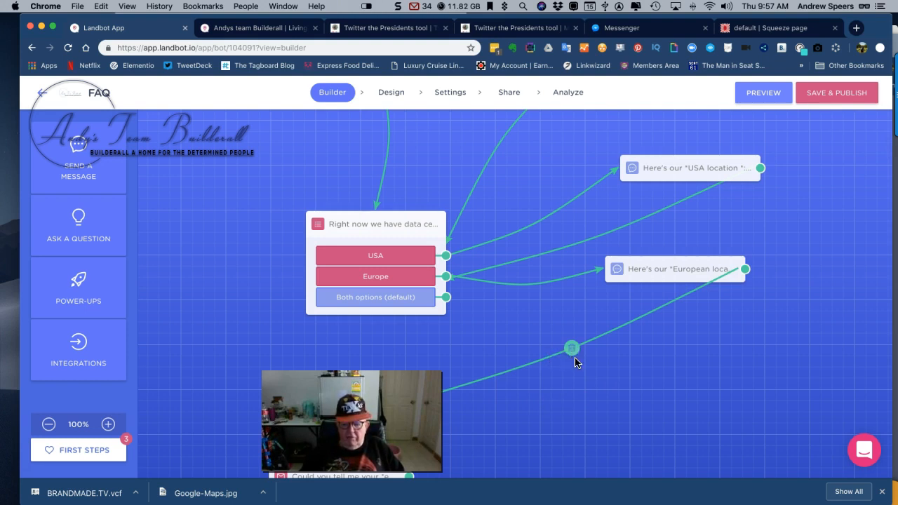
scroll(584, 398, down, 8)
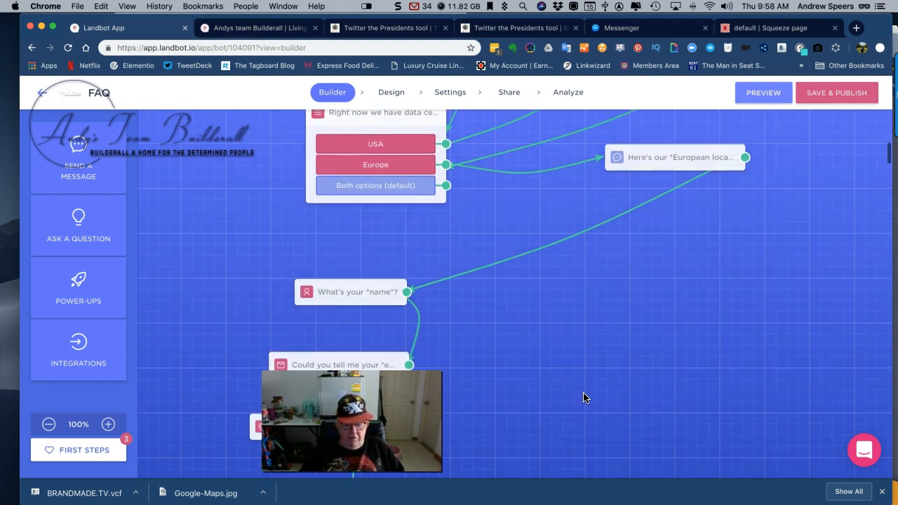
scroll(583, 398, up, 2)
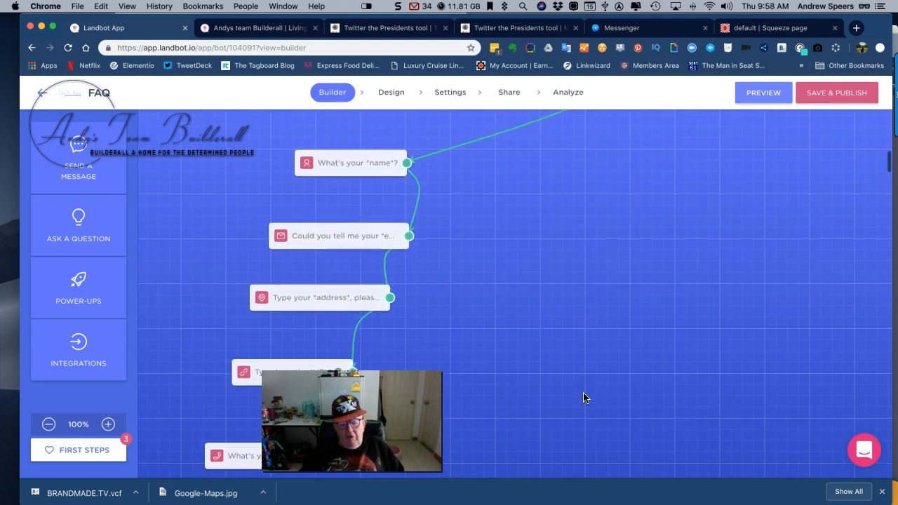
scroll(584, 398, up, 4)
scroll(583, 398, up, 2)
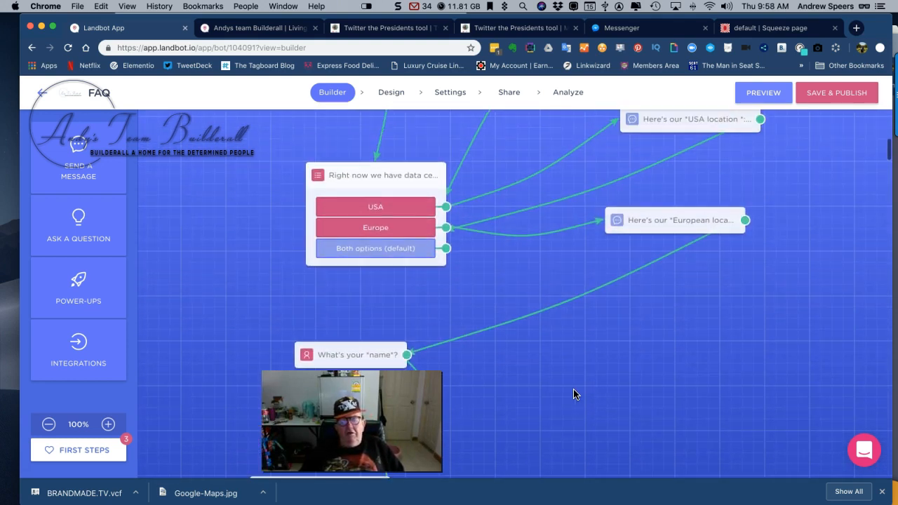
Open the European location message to view its Google Maps embed code, and move the name question block closer to that message
click(672, 217)
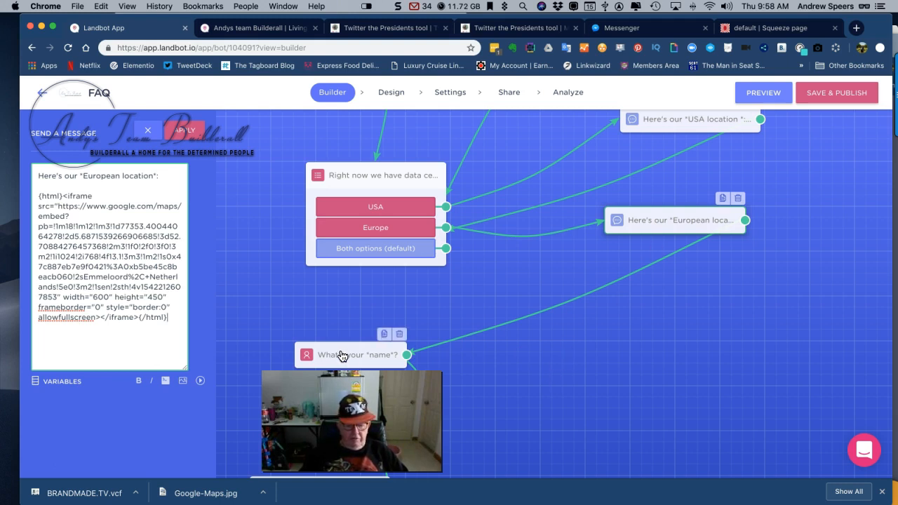
drag(342, 356, 467, 307)
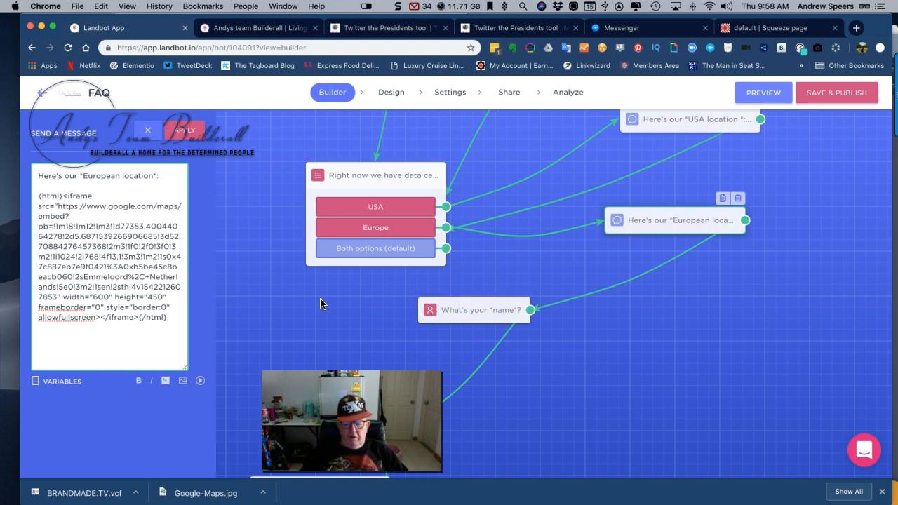
drag(320, 304, 315, 303)
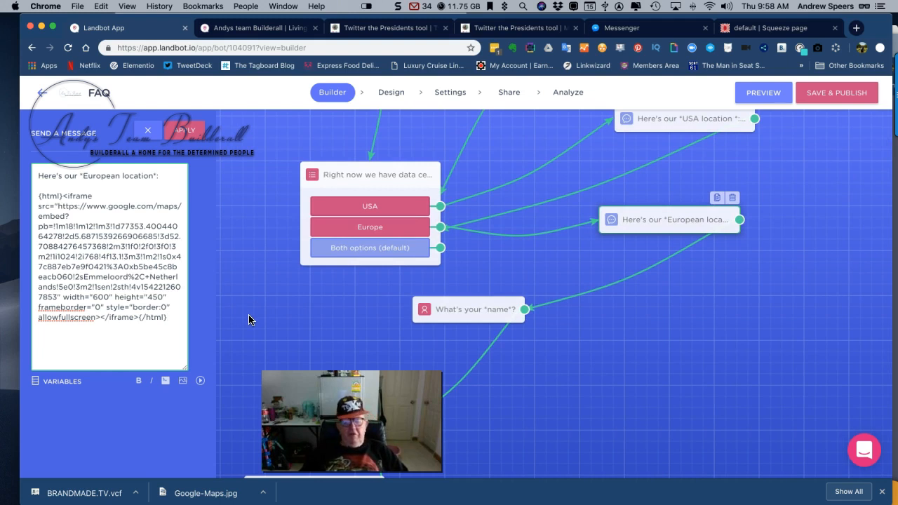
Open the name question to view its answer field, and examine the email, address, URL and phone number questions below it
click(459, 312)
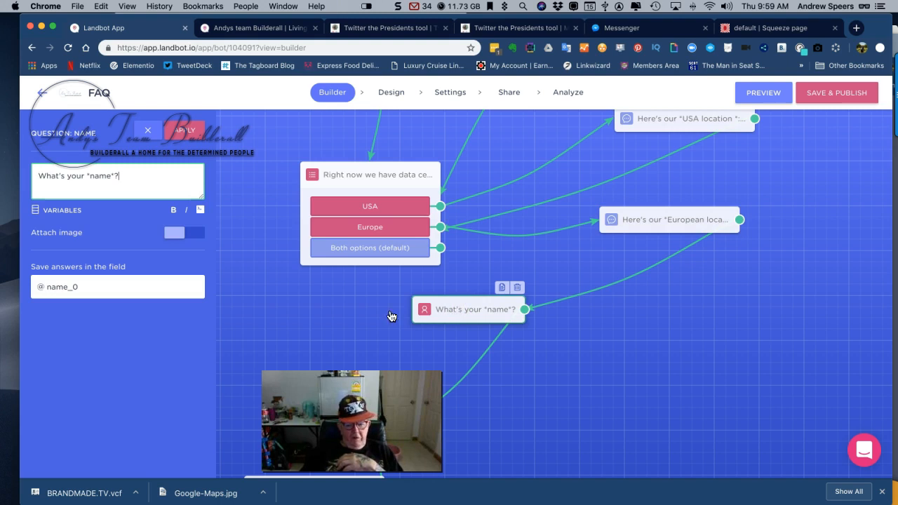
click(345, 314)
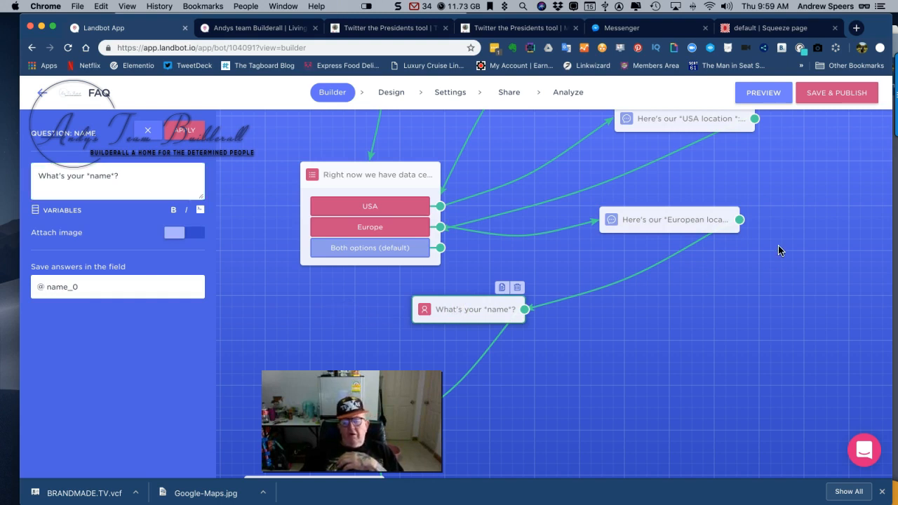
scroll(517, 373, down, 2)
scroll(518, 374, down, 2)
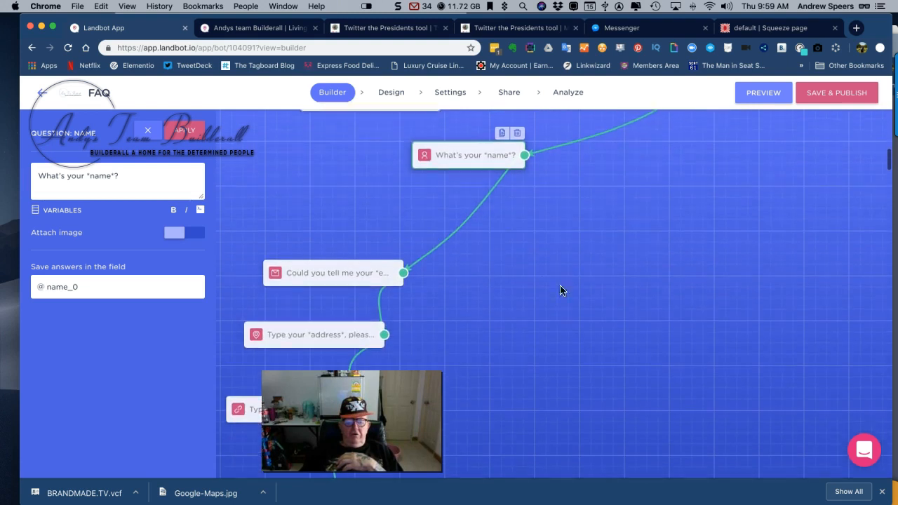
scroll(473, 278, down, 4)
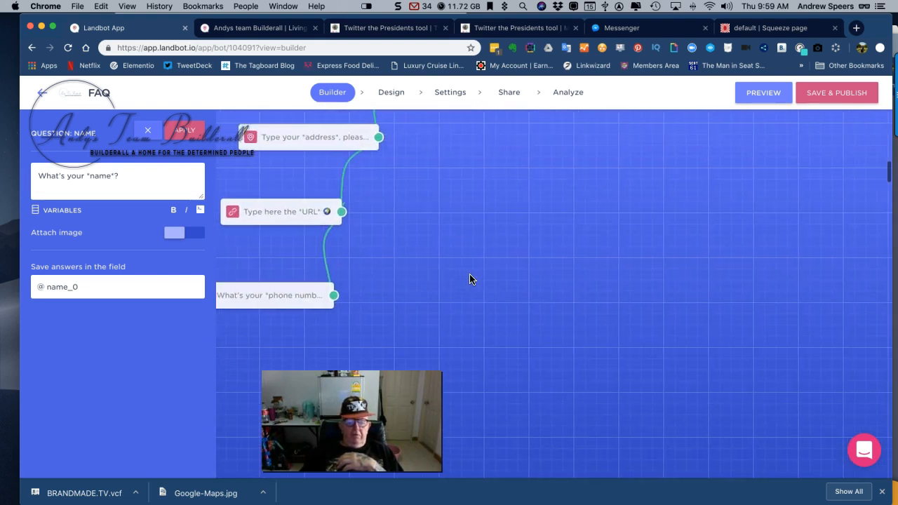
Save and publish the FAQ chatbot, and open its preview
scroll(517, 283, up, 6)
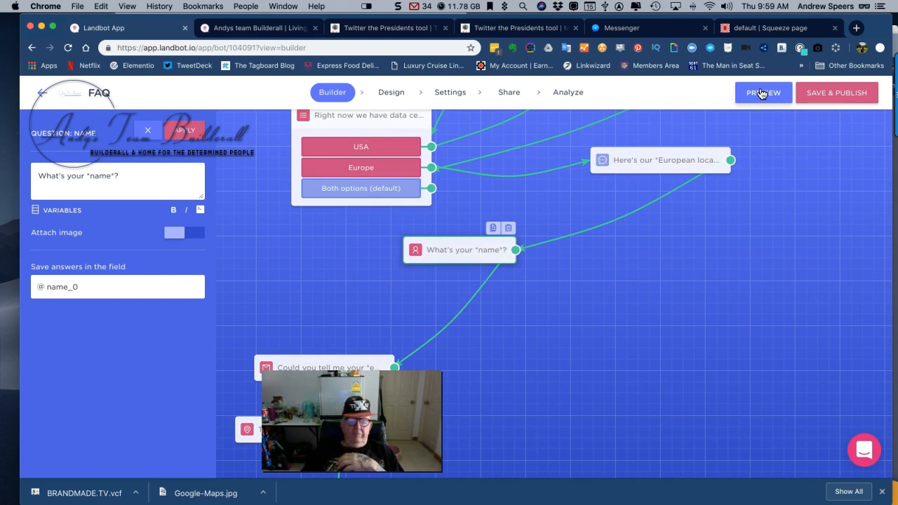
click(841, 94)
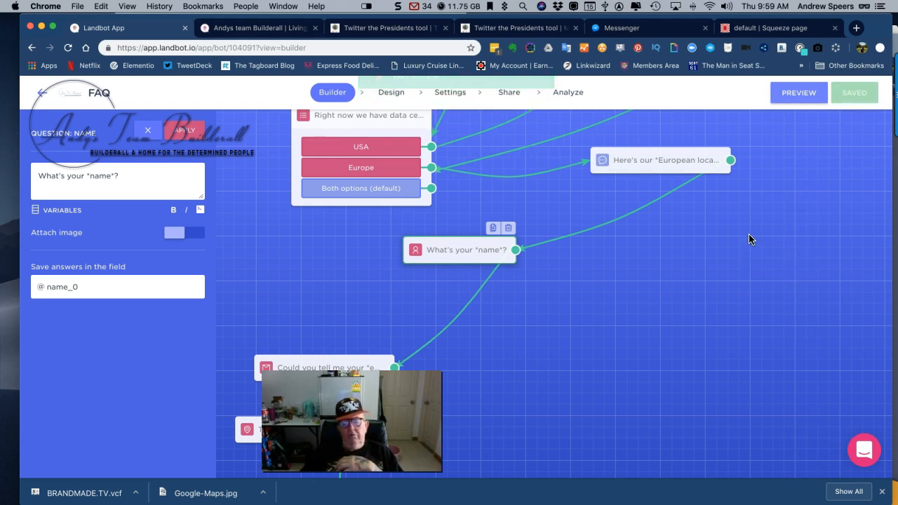
click(794, 90)
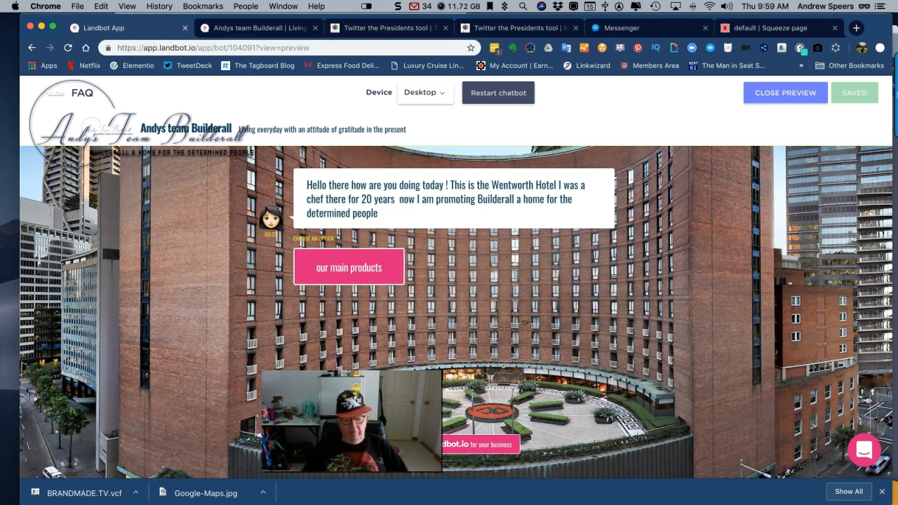
drag(356, 390, 123, 384)
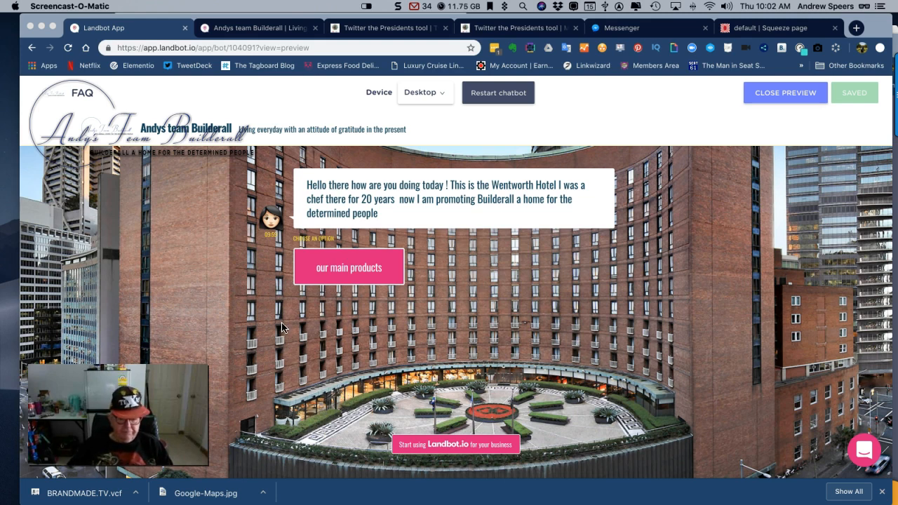
In the preview, choose our main products and Our main Locations to view the data center options
click(349, 267)
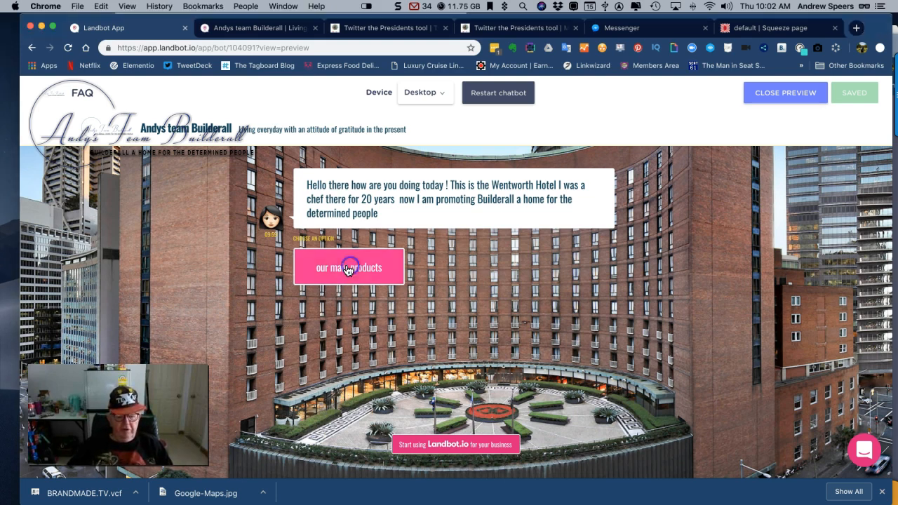
click(346, 266)
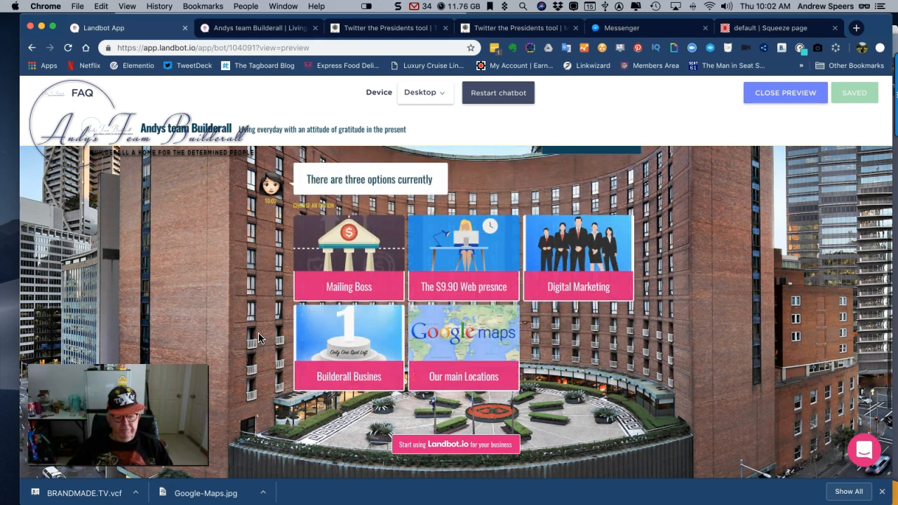
click(472, 352)
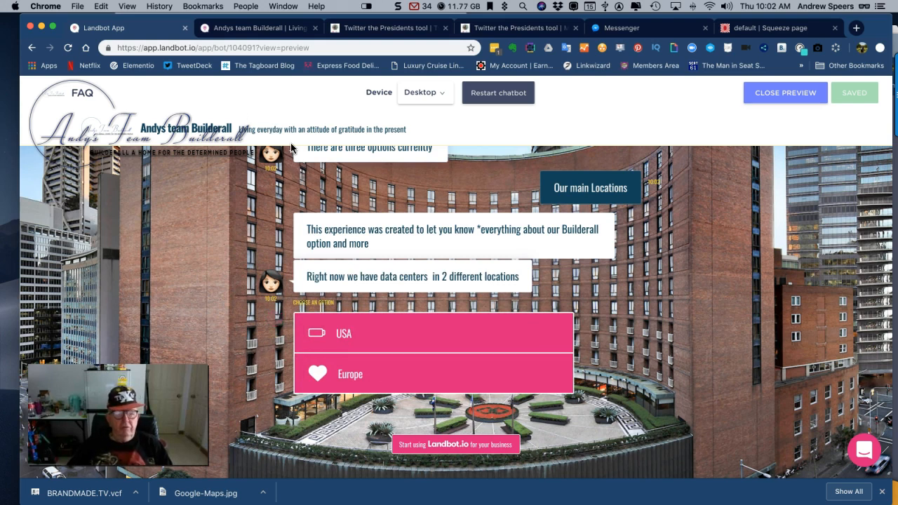
View the chatbot's published page, switch to the funnelweb page, dismiss the Facebook notification and open the embedded chatbot
click(260, 30)
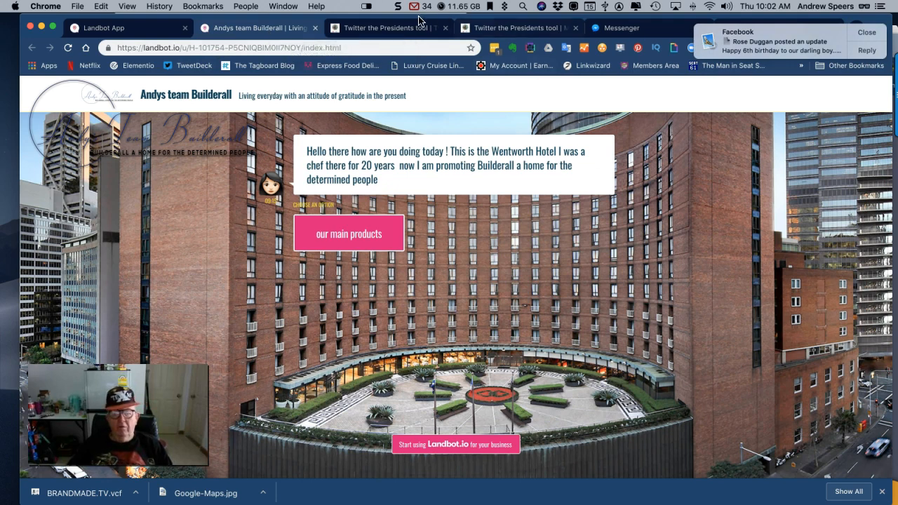
click(393, 28)
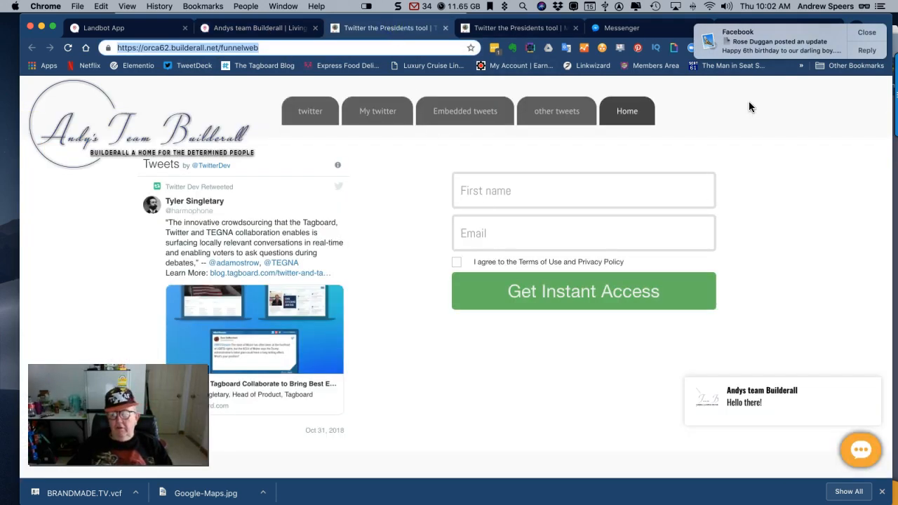
click(868, 33)
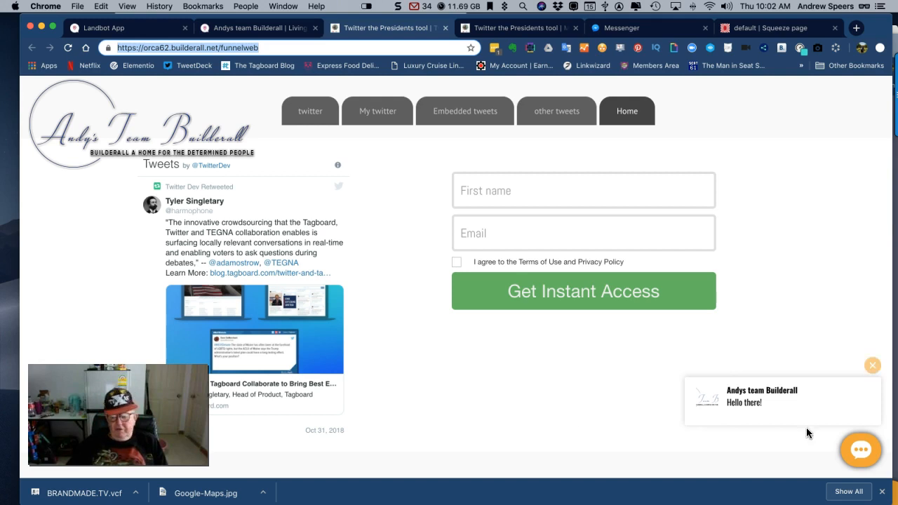
click(861, 450)
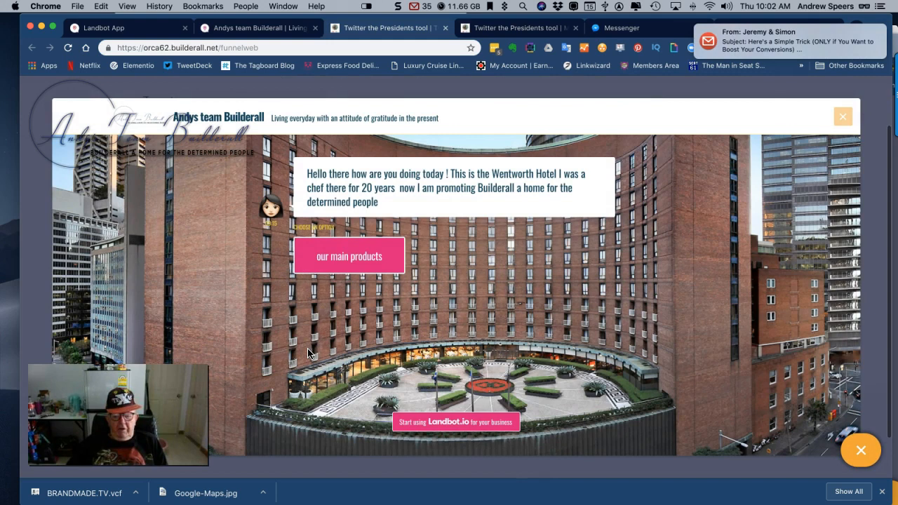
Choose our main products and Mailing Boss in the embedded chatbot, and briefly play and pause its video
click(322, 256)
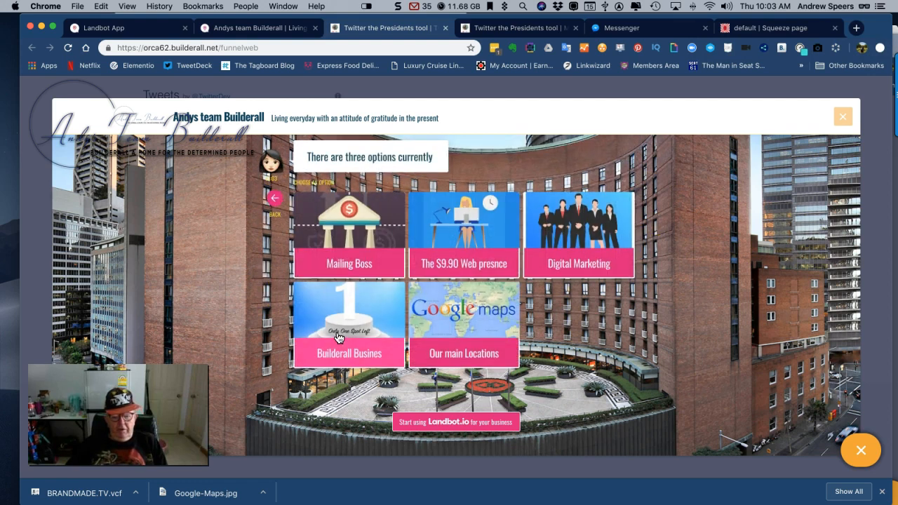
click(353, 254)
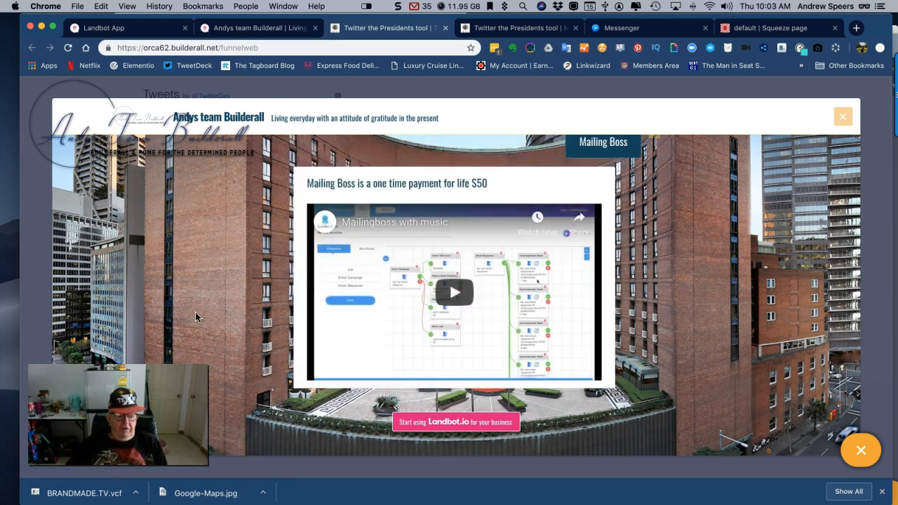
click(453, 295)
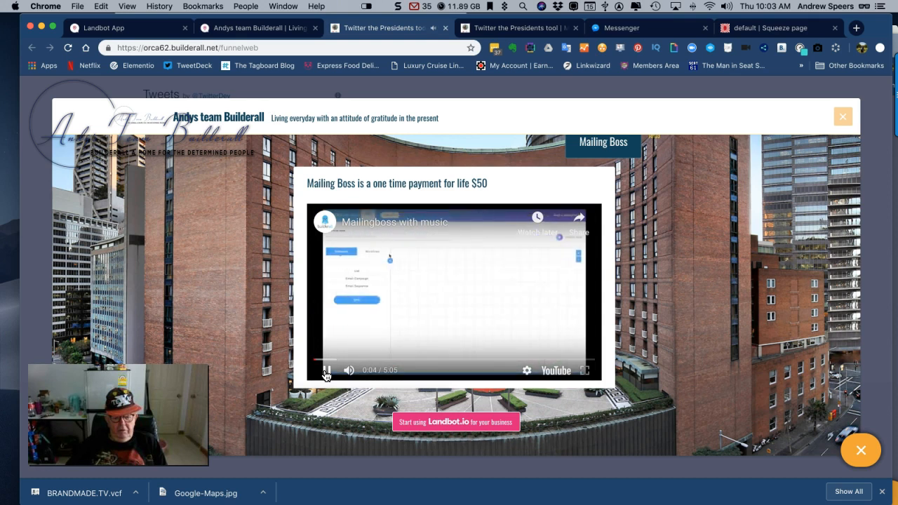
click(325, 371)
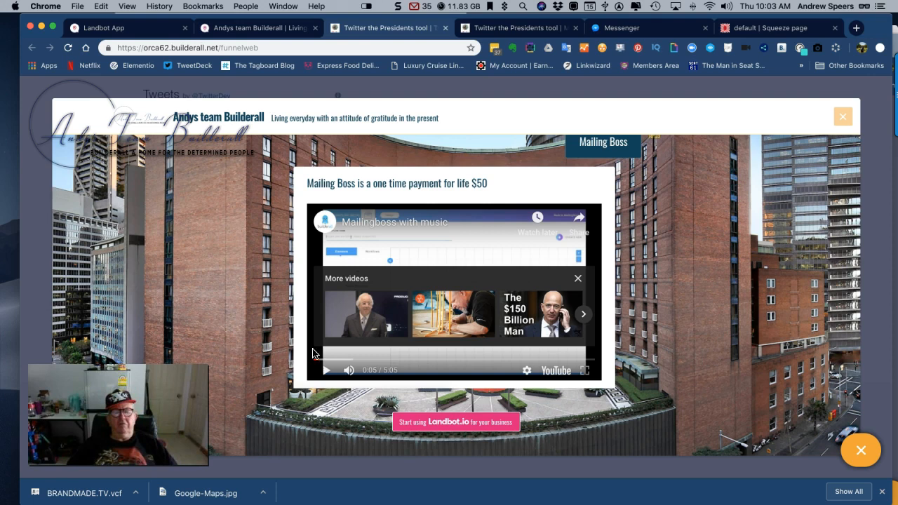
Close the embedded chatbot to view the funnel page beneath it, and reopen the chat at the Mailing Boss message
click(859, 449)
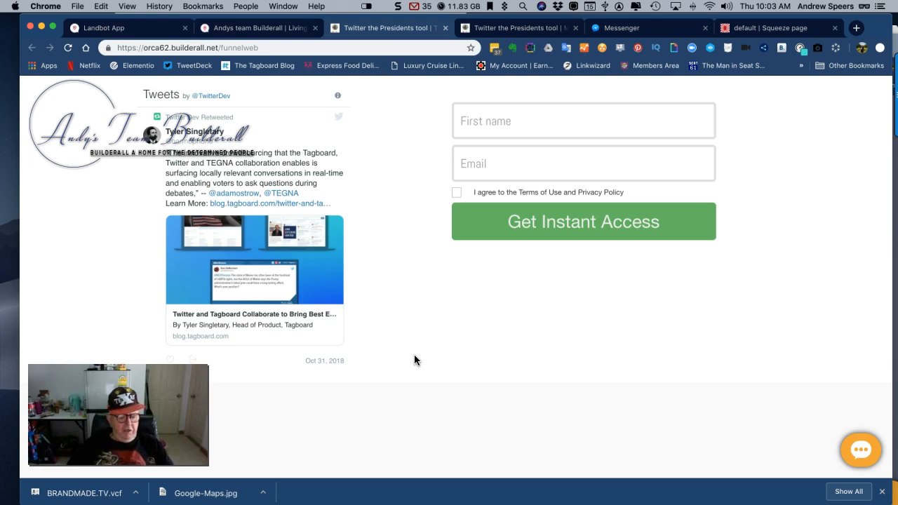
scroll(415, 360, down, 1)
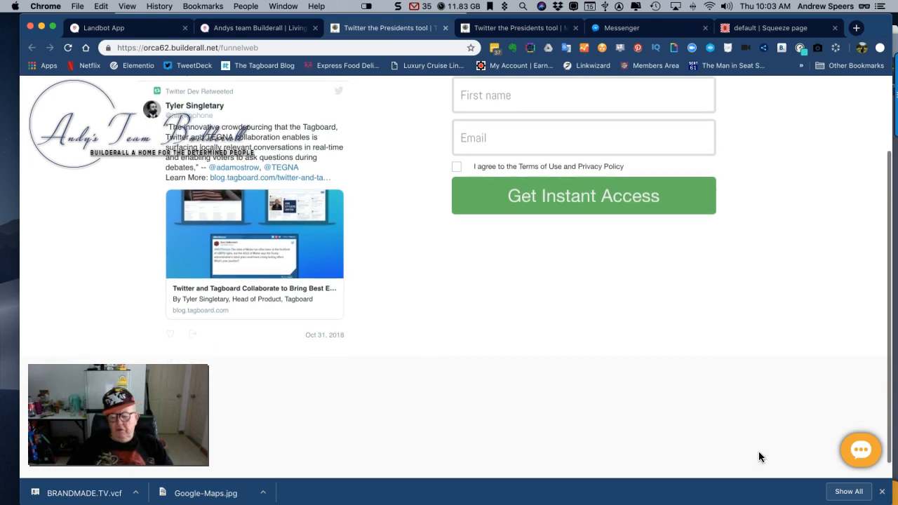
click(860, 449)
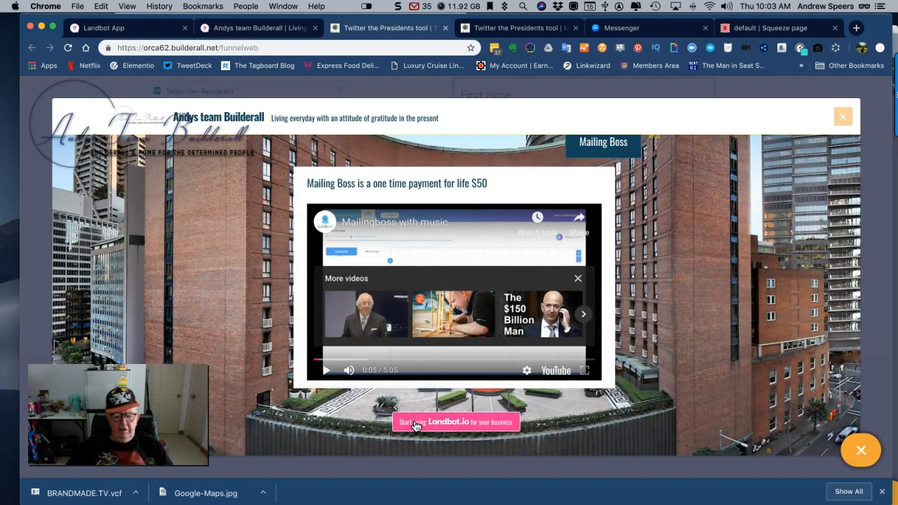
scroll(256, 406, down, 1)
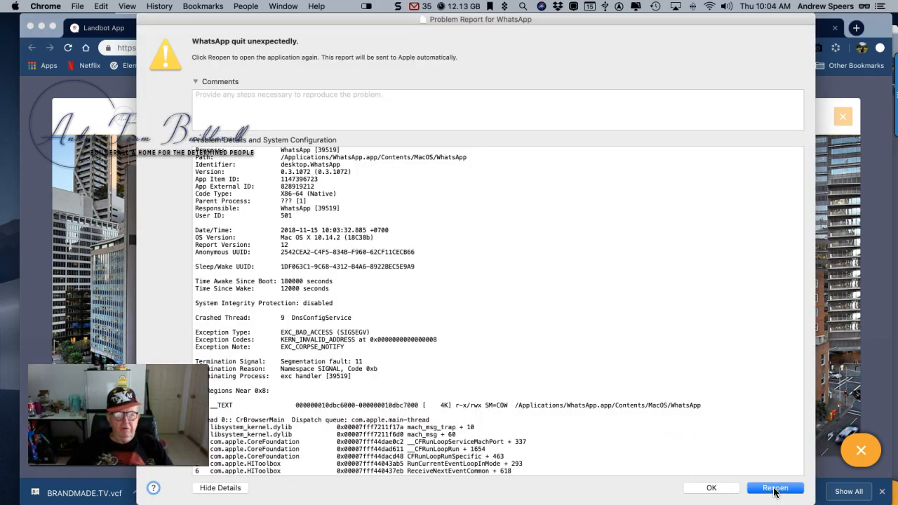
Reopen WhatsApp from its problem report, and close the WhatsApp window
click(774, 488)
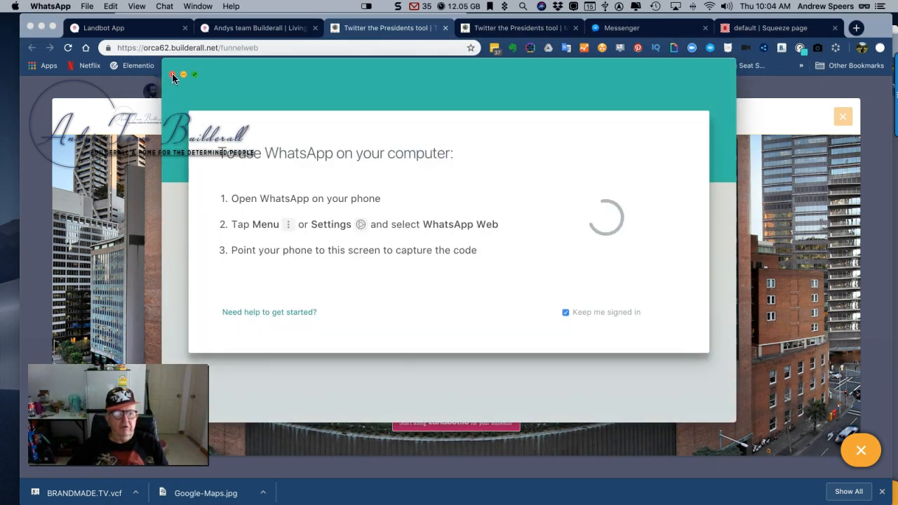
click(173, 75)
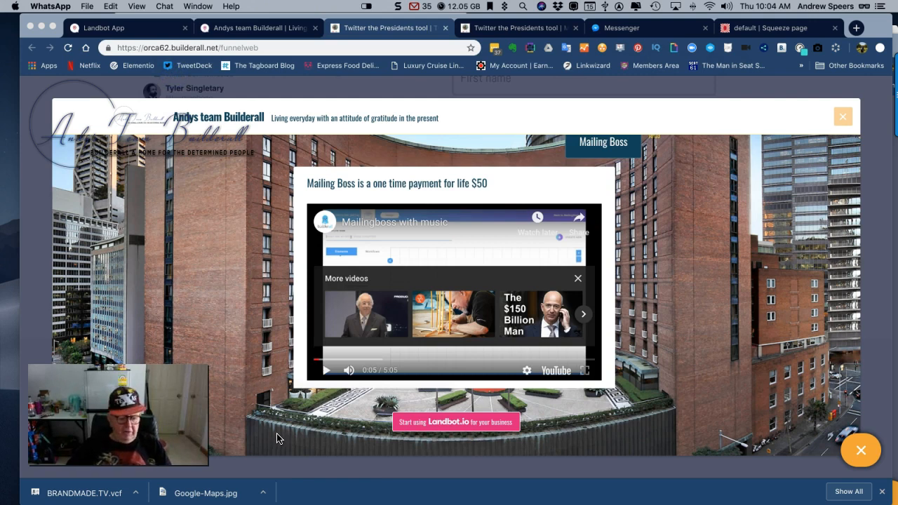
Return to the FAQ bot's preview in Landbot and restart the chatbot
click(133, 28)
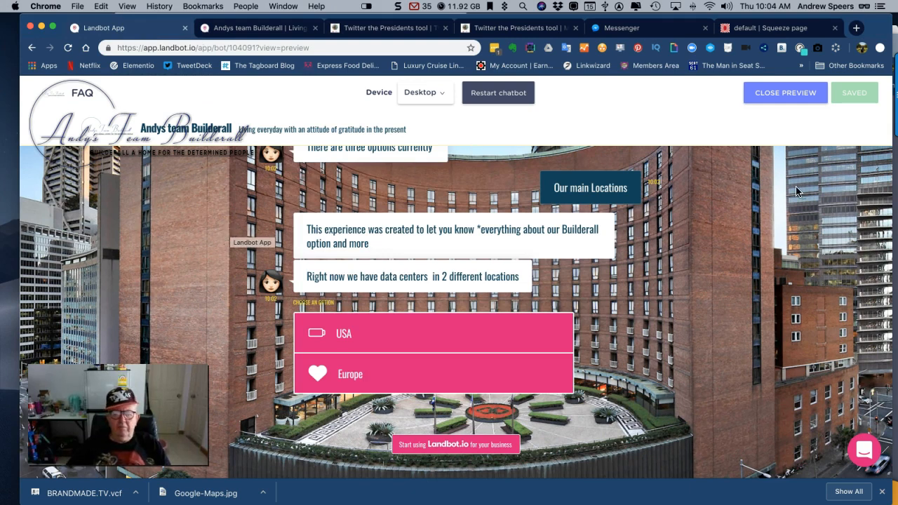
click(498, 94)
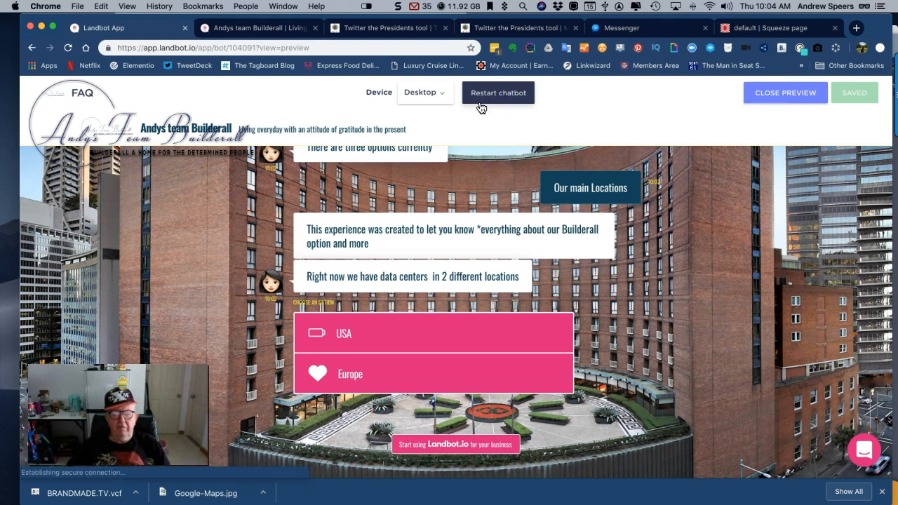